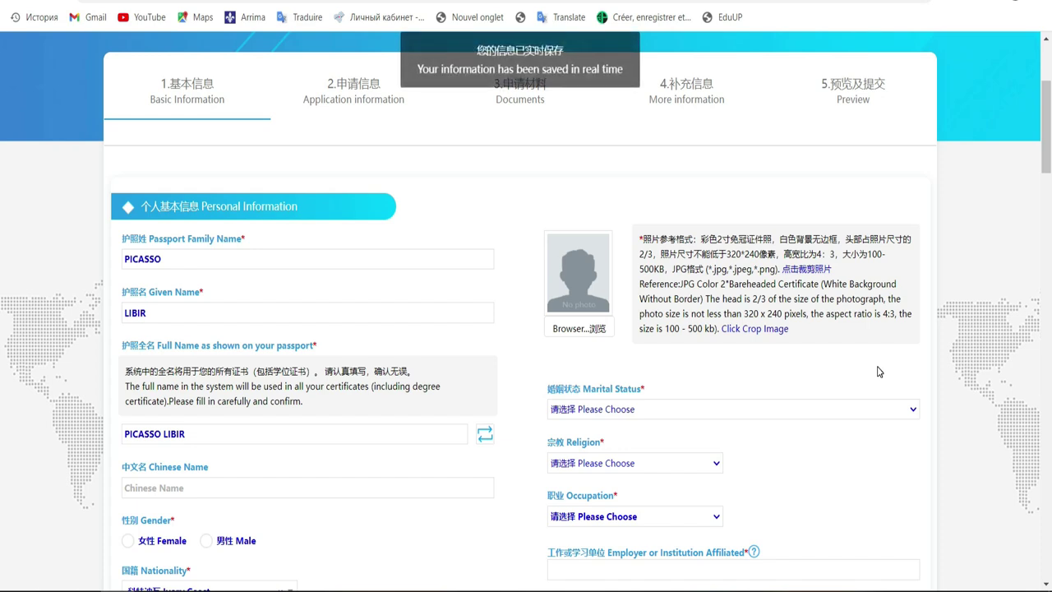
# Step: Select the whole passport family name entry
pyautogui.scroll(-3, 2, 157)
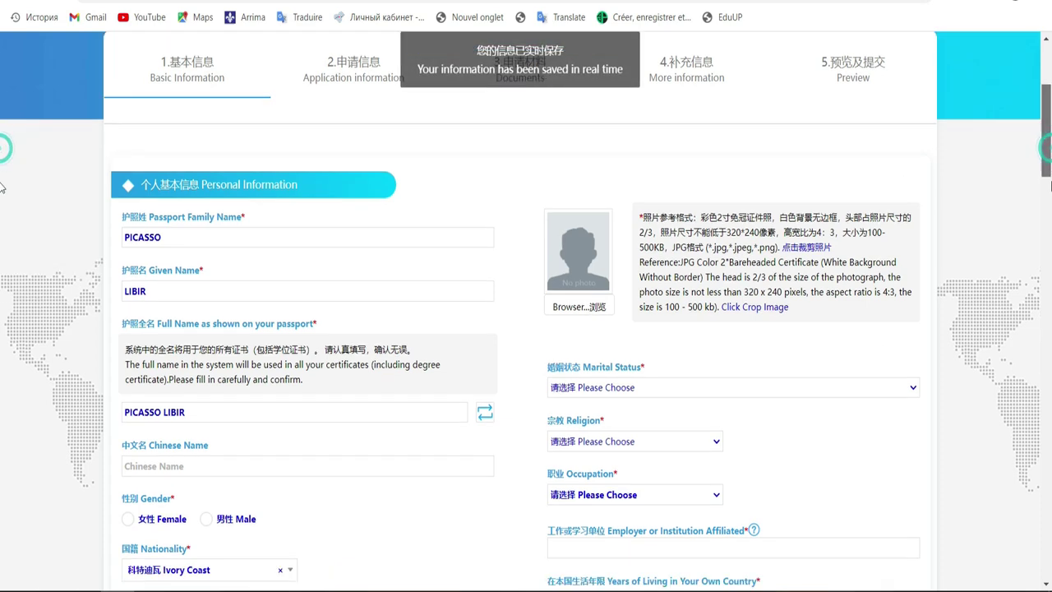
pyautogui.scroll(3, 1, 149)
pyautogui.scroll(-2, 2, 157)
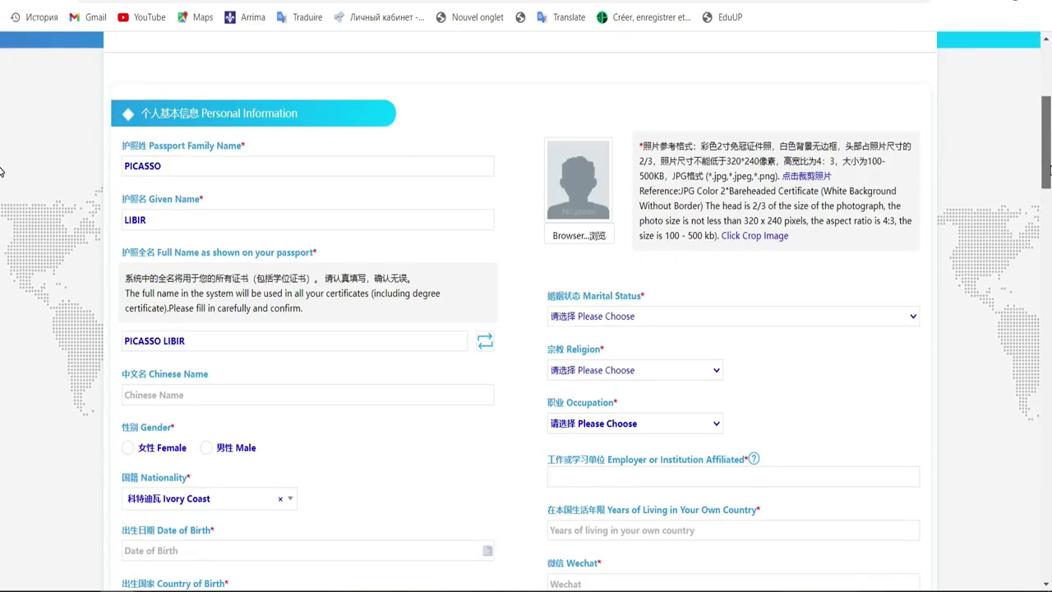
pyautogui.click(364, 164)
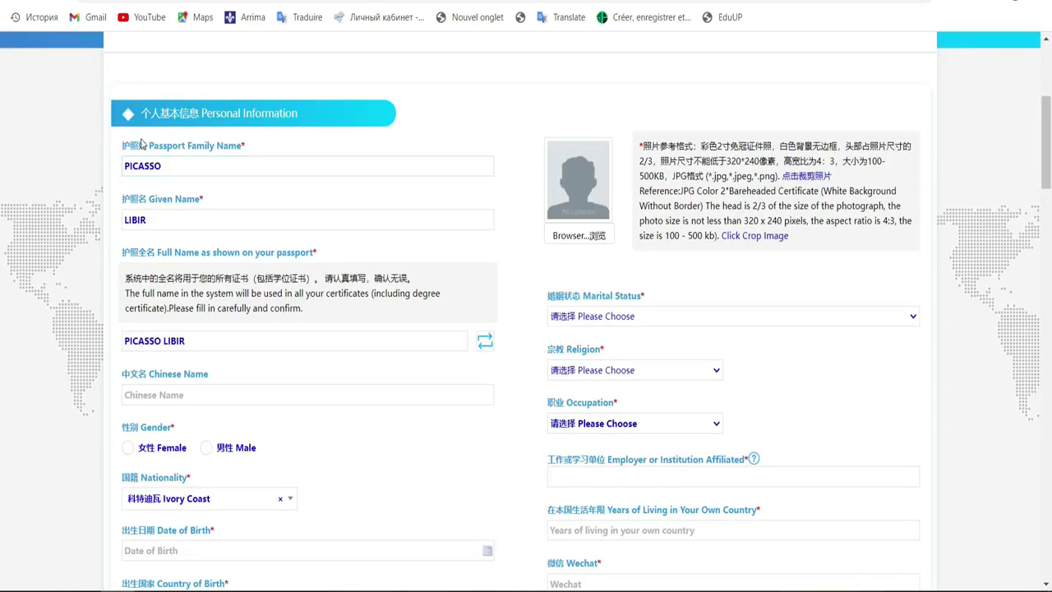
pyautogui.doubleClick(163, 166)
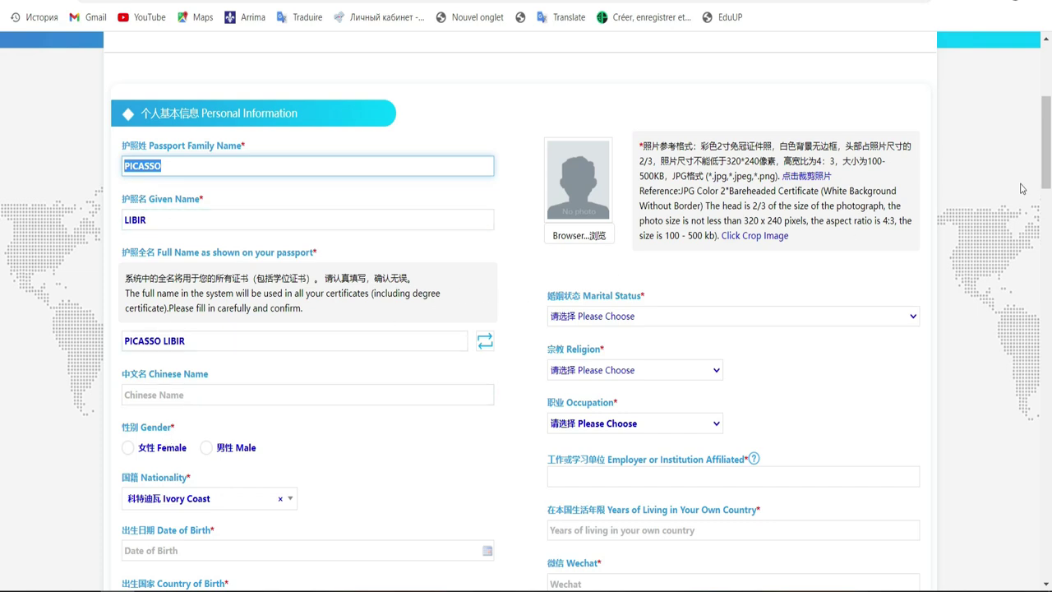
pyautogui.moveTo(1047, 179); pyautogui.dragTo(1047, 156)
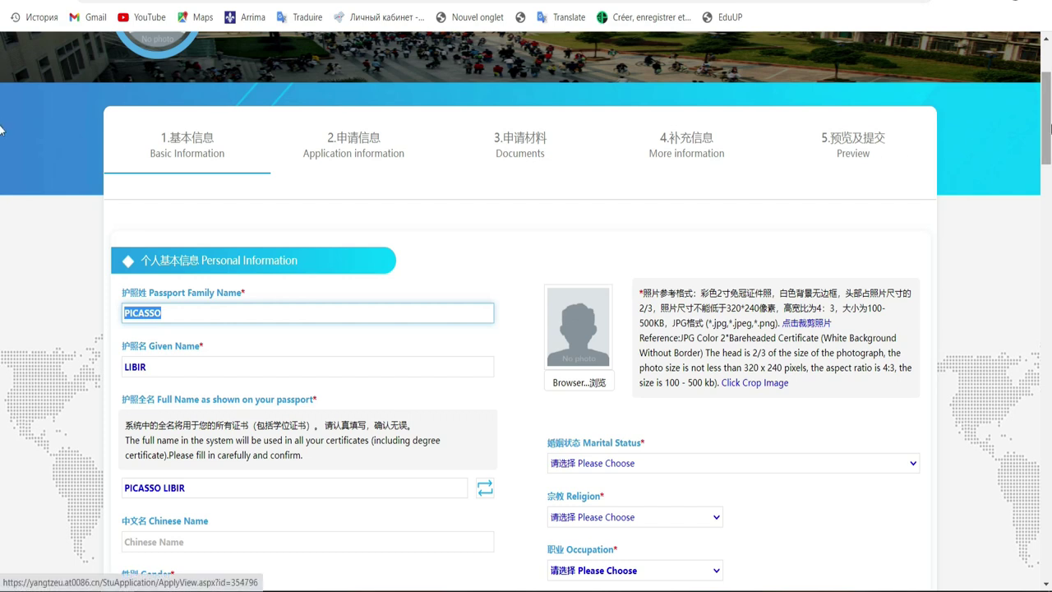
# Step: Scroll through the form and focus the full passport name entry
pyautogui.scroll(-6, 2, 119)
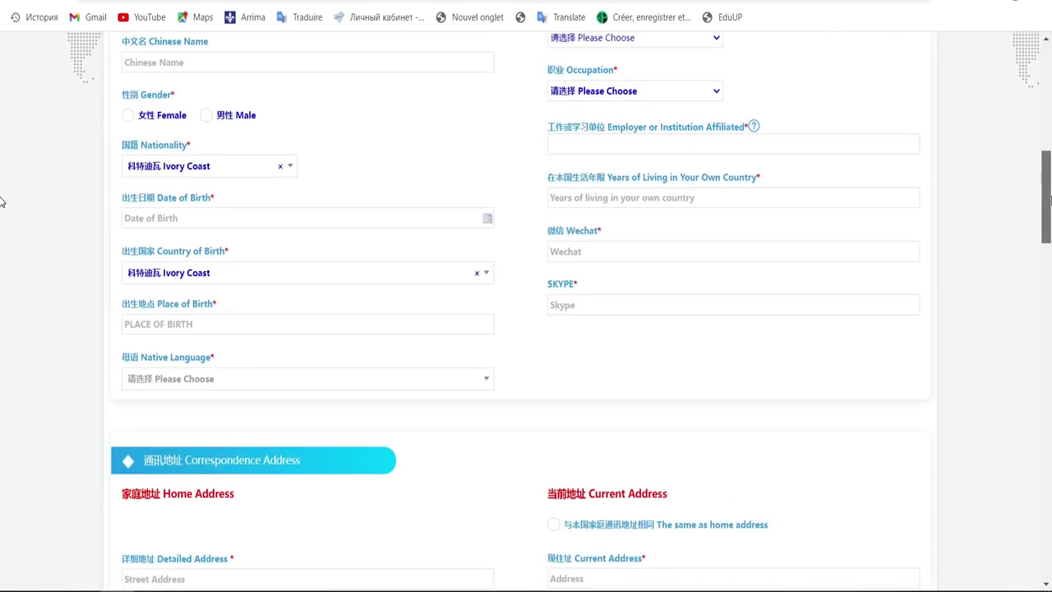
pyautogui.scroll(1, 1, 197)
pyautogui.scroll(2, 1, 177)
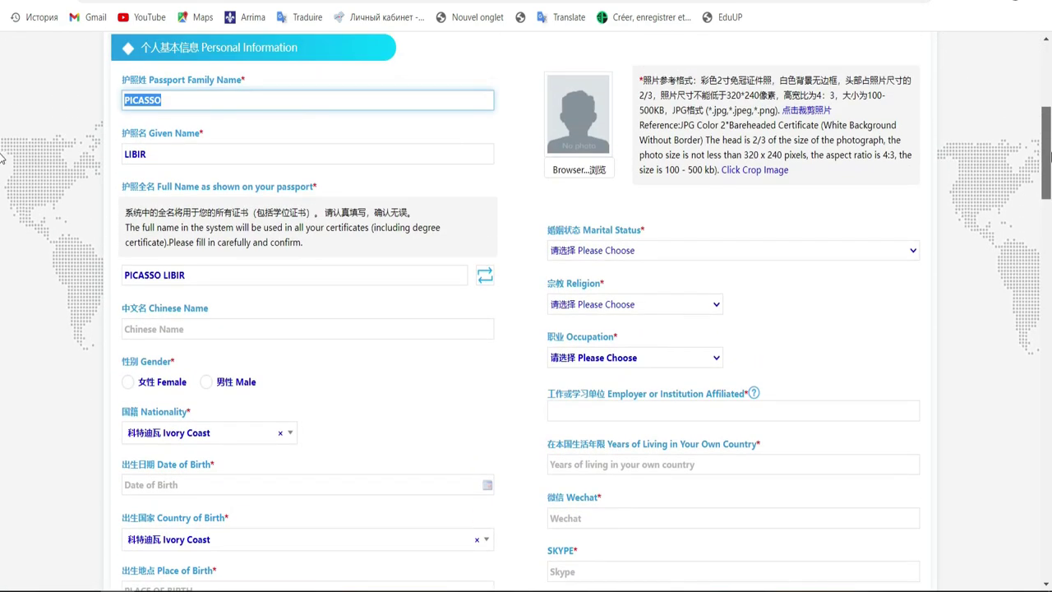
pyautogui.scroll(-2, 2, 157)
pyautogui.scroll(-1, 1, 189)
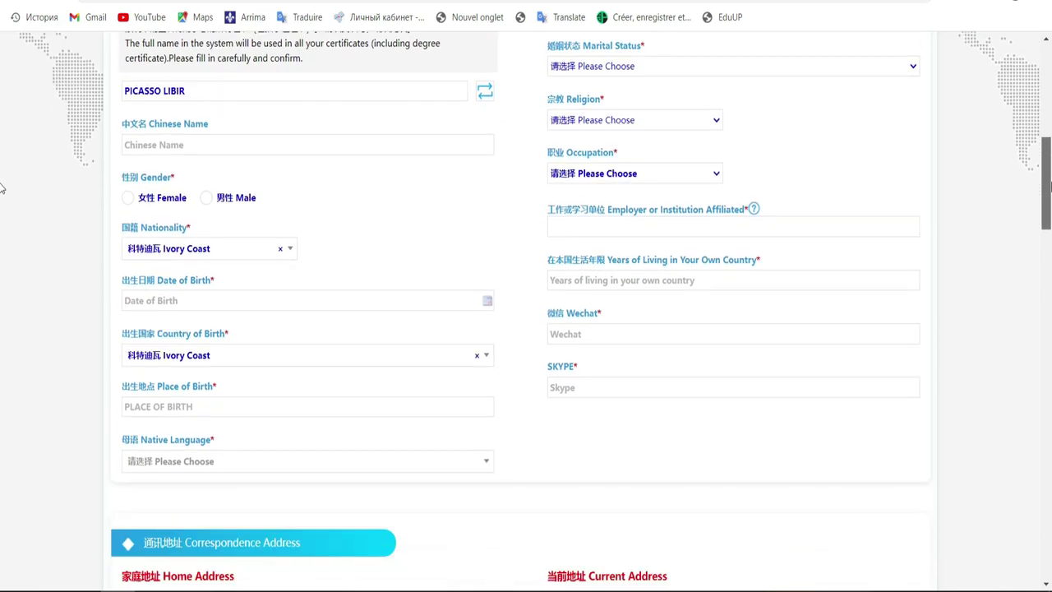
pyautogui.scroll(1, 1, 185)
pyautogui.scroll(1, 1, 180)
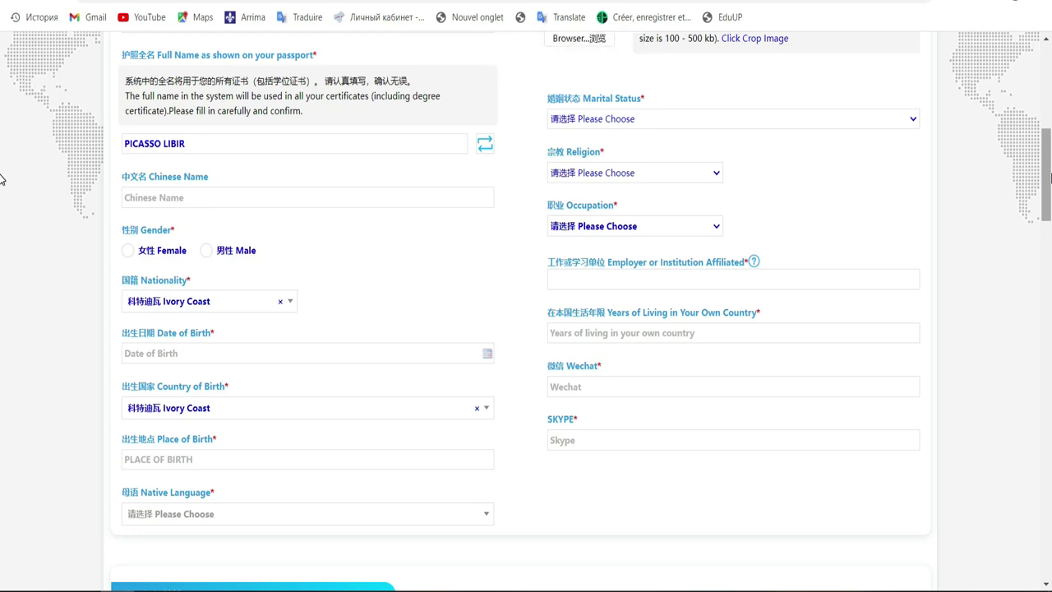
pyautogui.scroll(3, 1, 179)
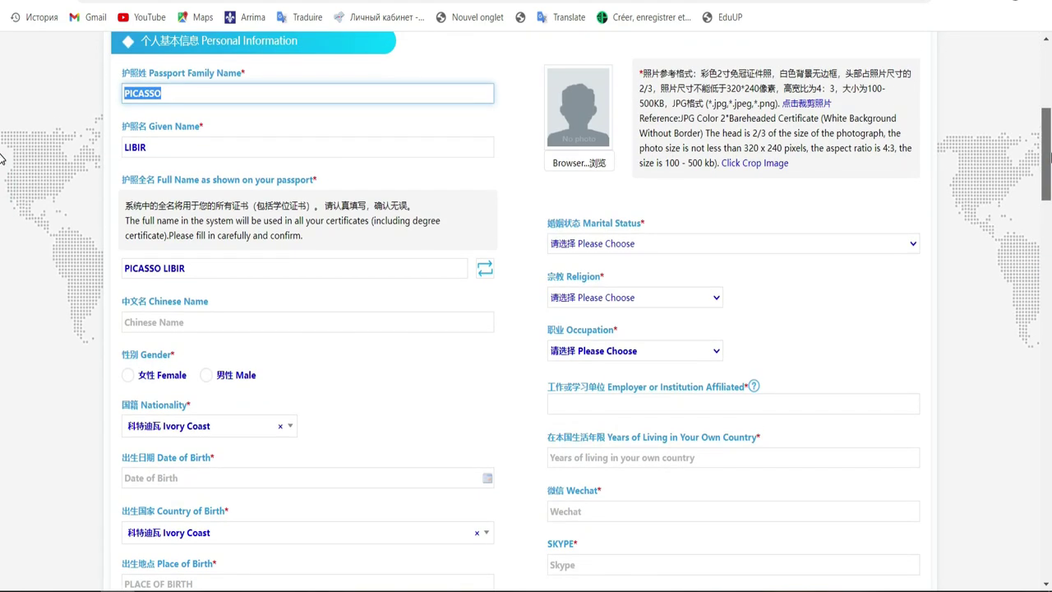
pyautogui.scroll(-1, 1, 158)
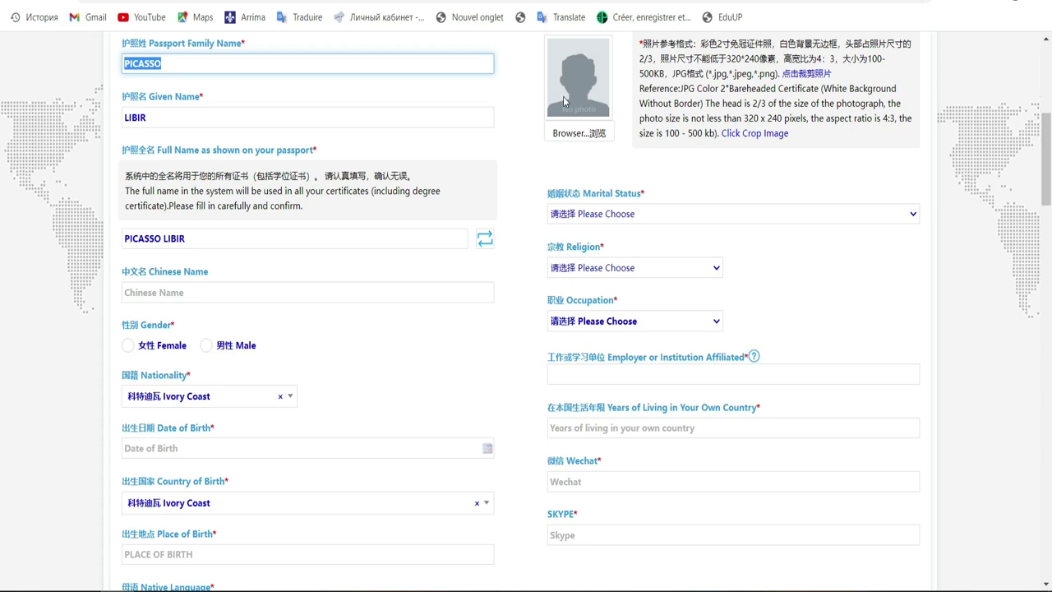
pyautogui.click(237, 244)
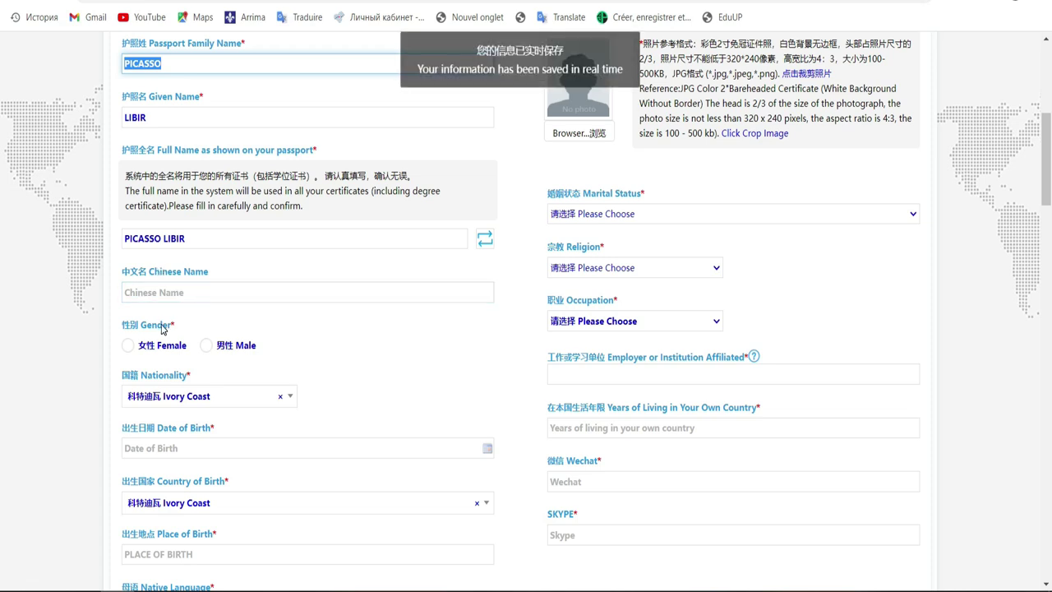
pyautogui.click(206, 346)
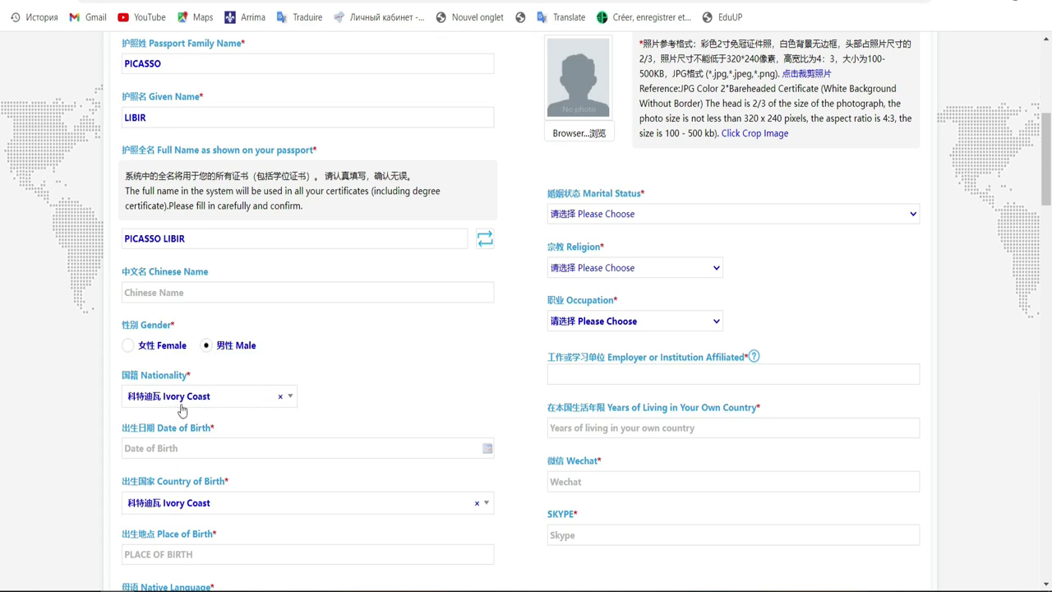
pyautogui.click(375, 450)
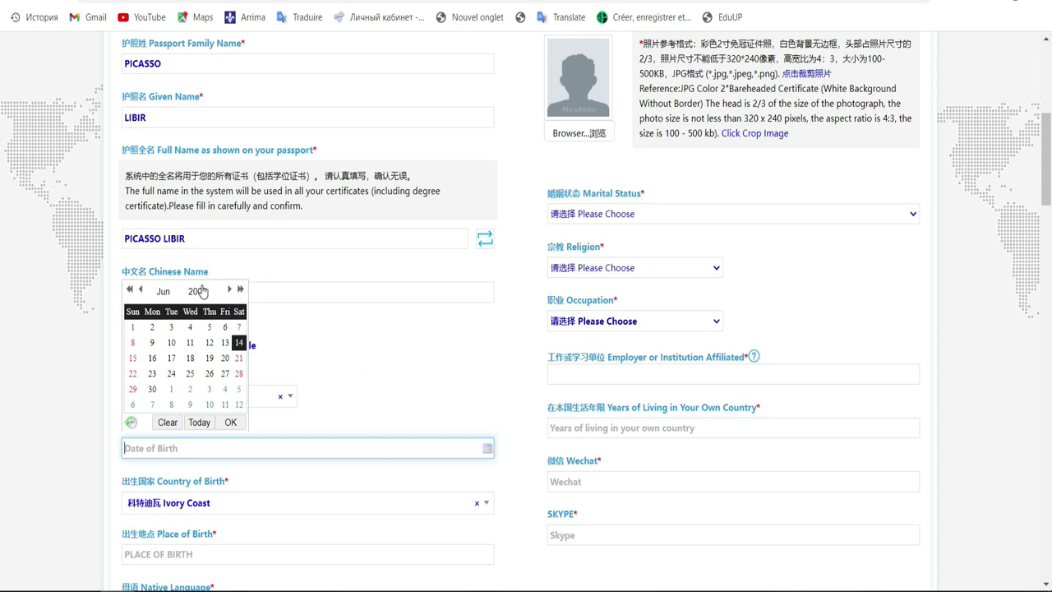
pyautogui.click(231, 289)
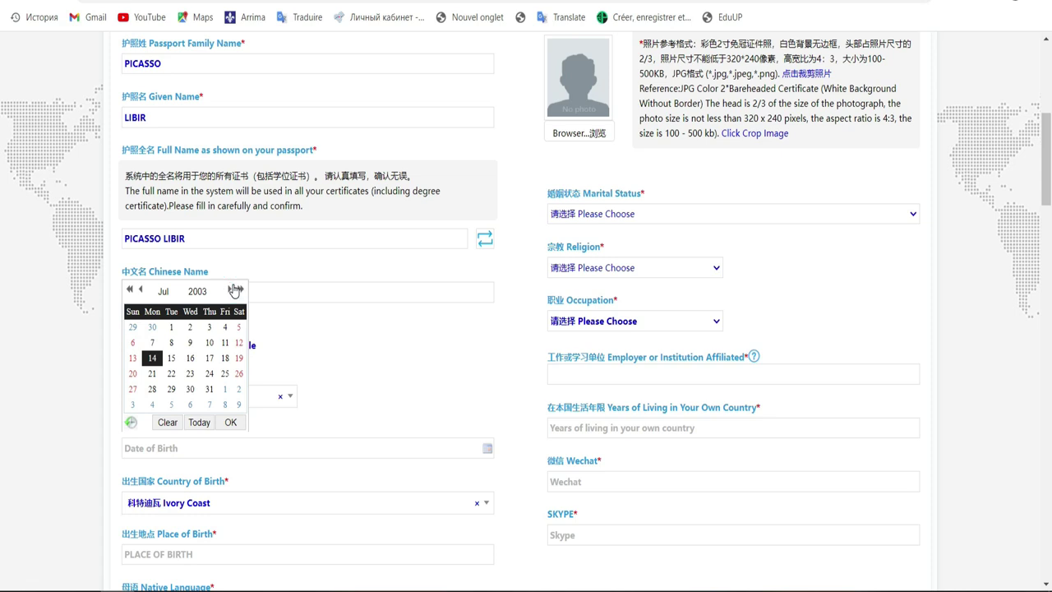
pyautogui.click(197, 291)
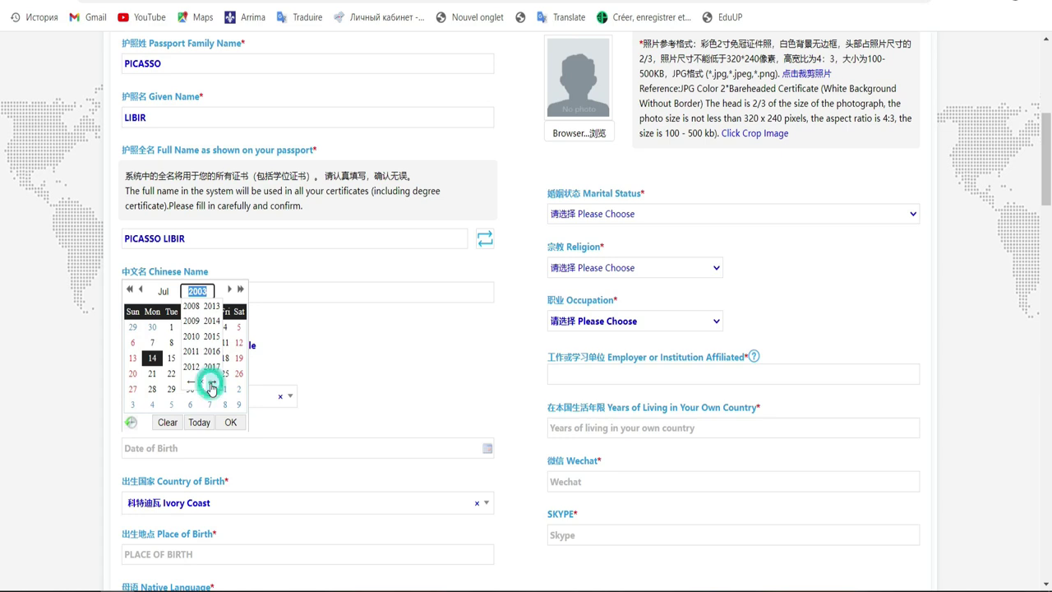
pyautogui.click(187, 382)
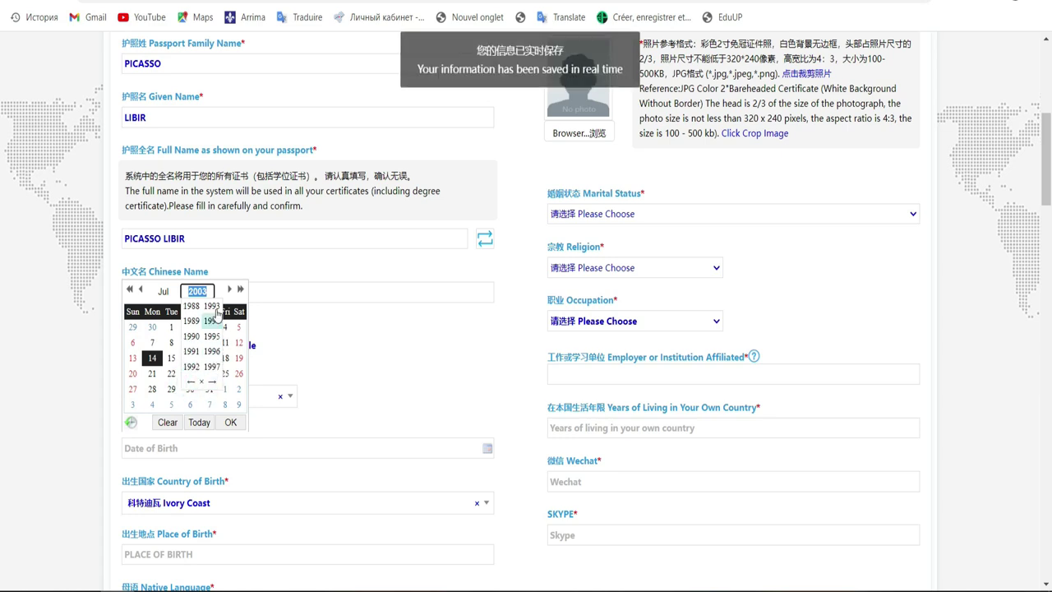
pyautogui.click(212, 382)
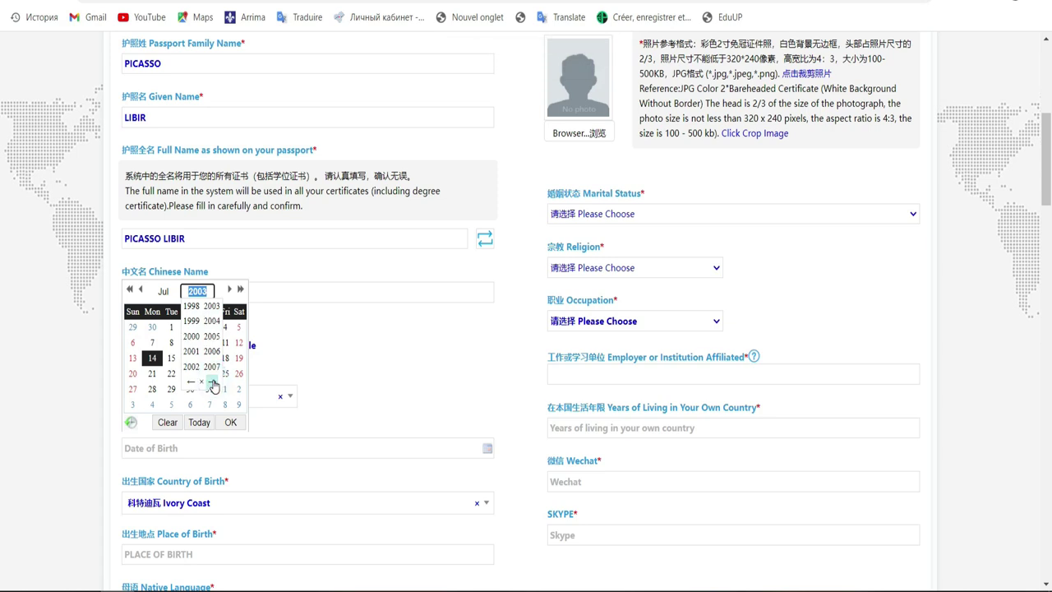
pyautogui.click(212, 321)
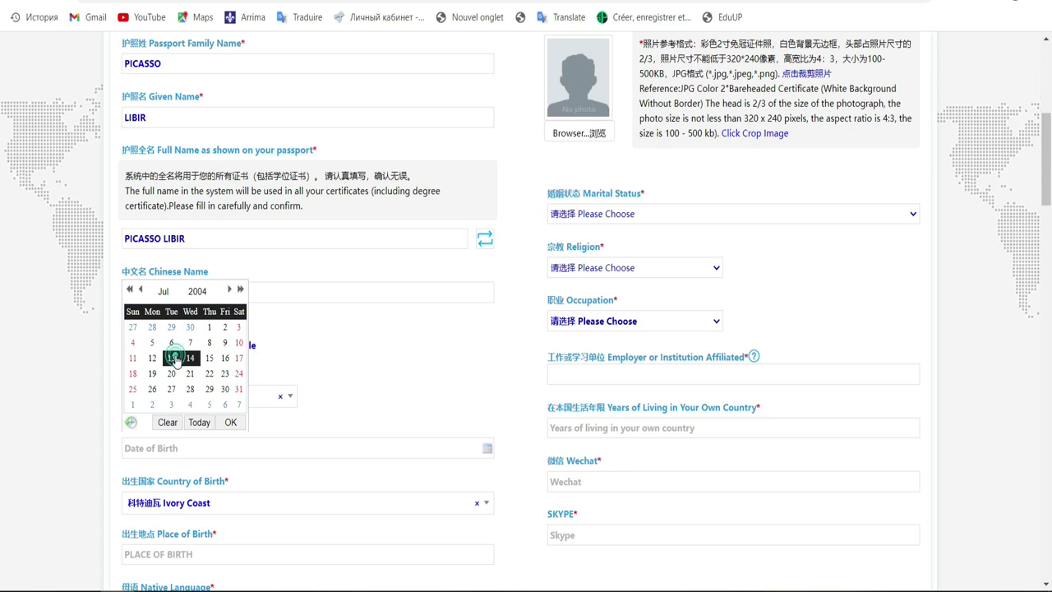
pyautogui.click(173, 359)
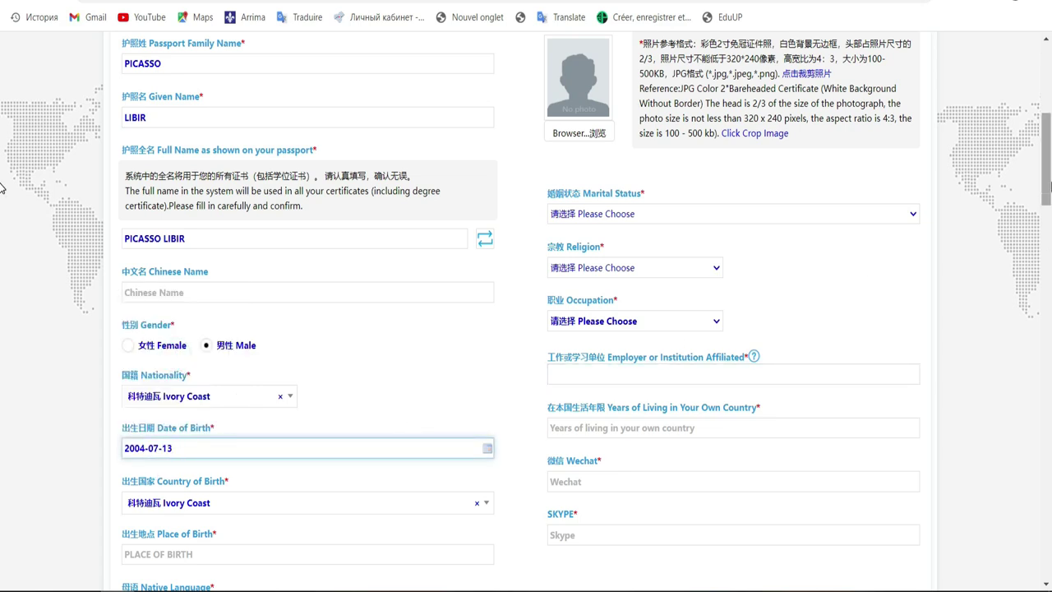
# Step: Type ABIDJAN as place of birth and pick French as native language
pyautogui.scroll(-4, 3, 233)
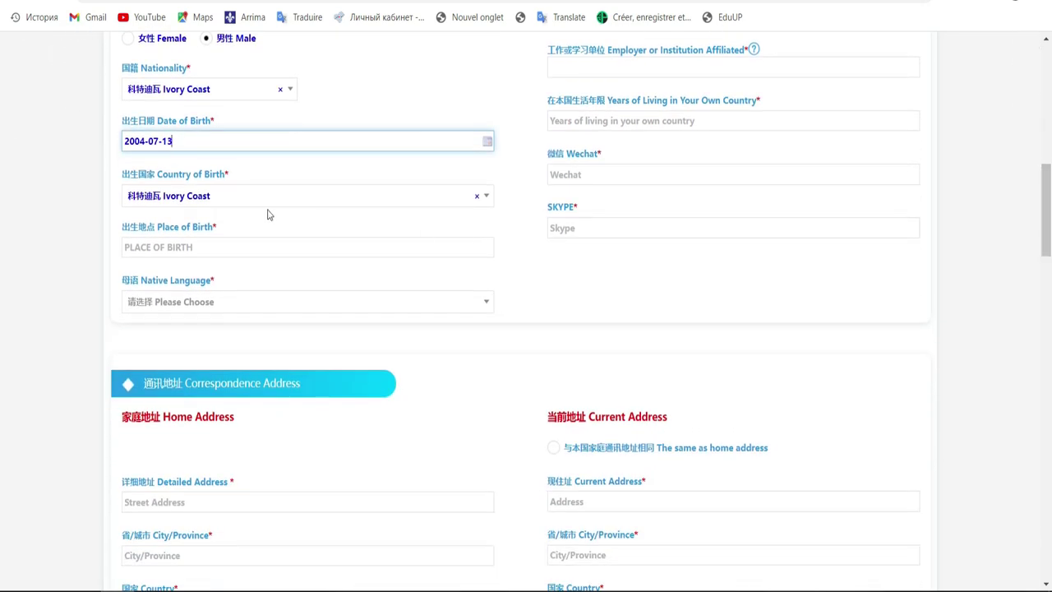
pyautogui.click(211, 253)
pyautogui.write('ABIDJAN')
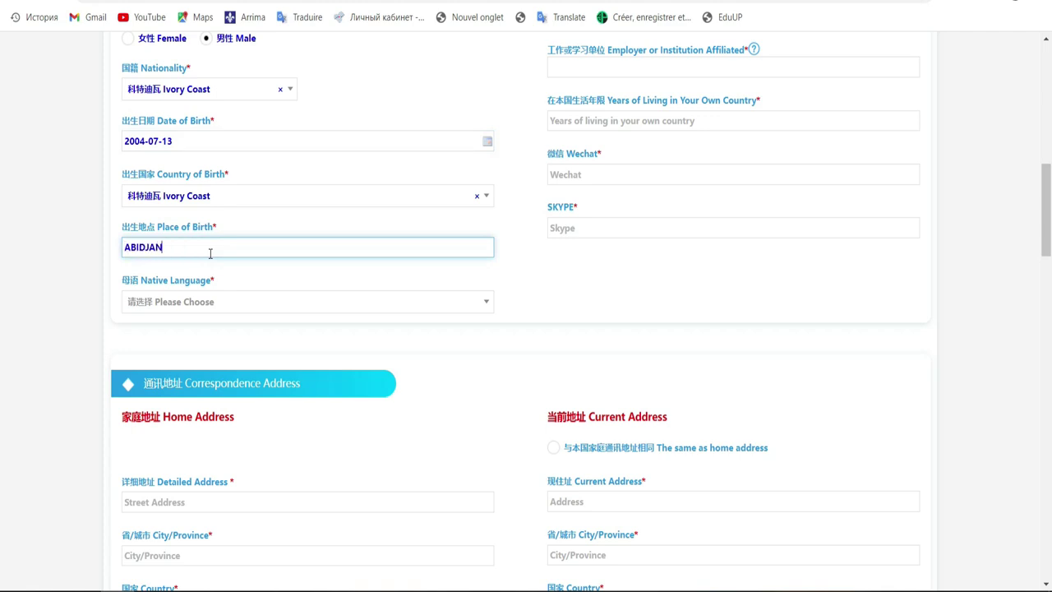
pyautogui.click(281, 305)
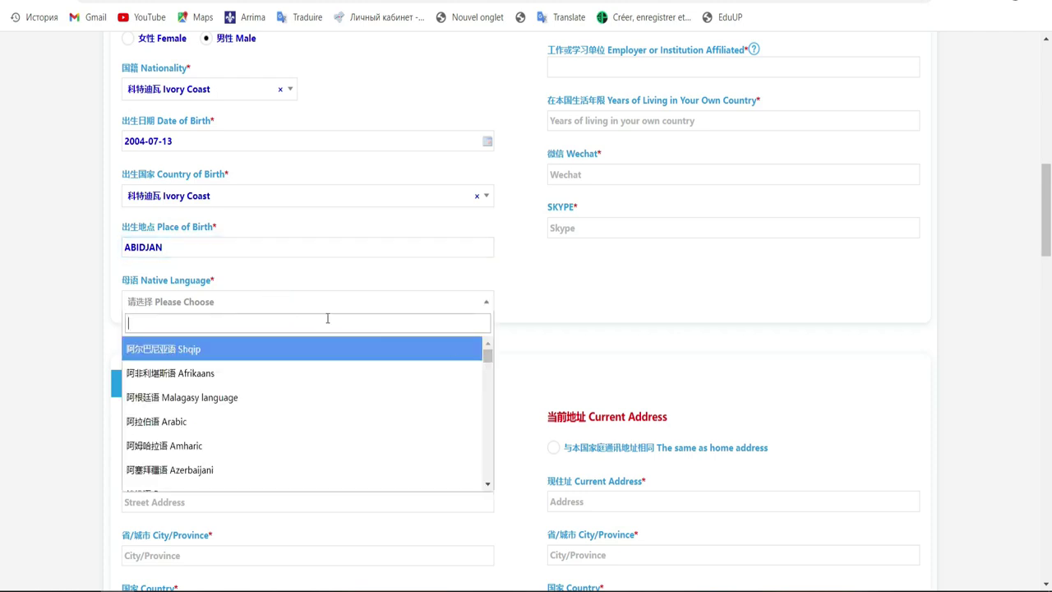
pyautogui.write('f')
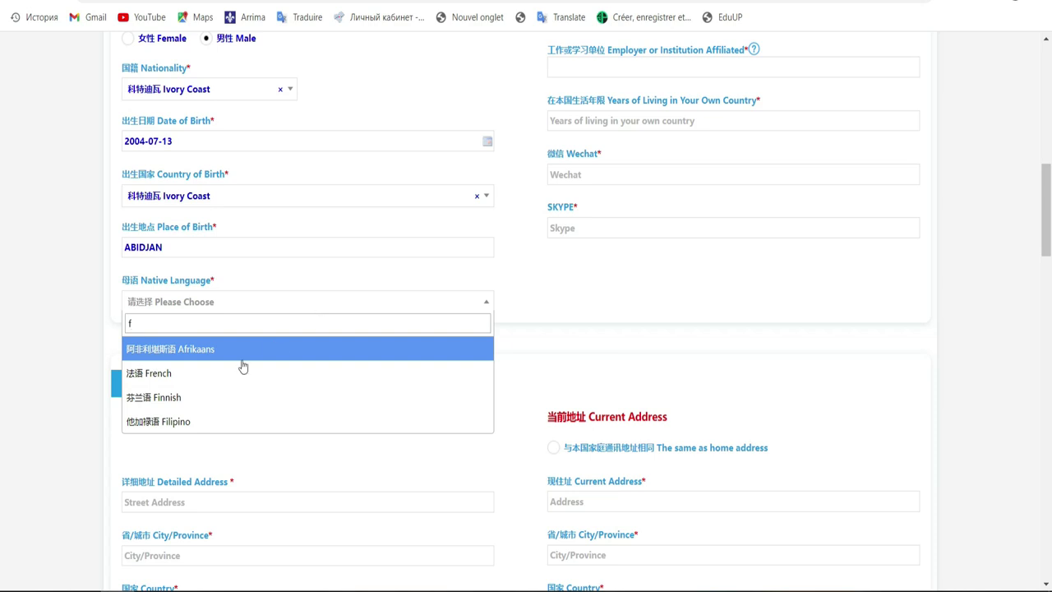
pyautogui.click(207, 374)
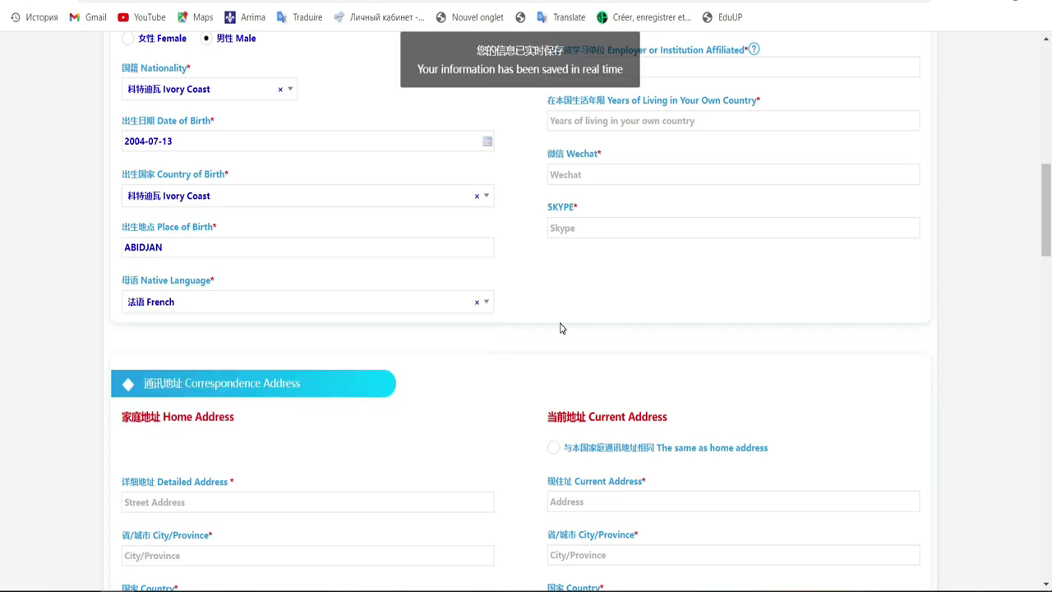
pyautogui.moveTo(1047, 240); pyautogui.dragTo(1047, 185)
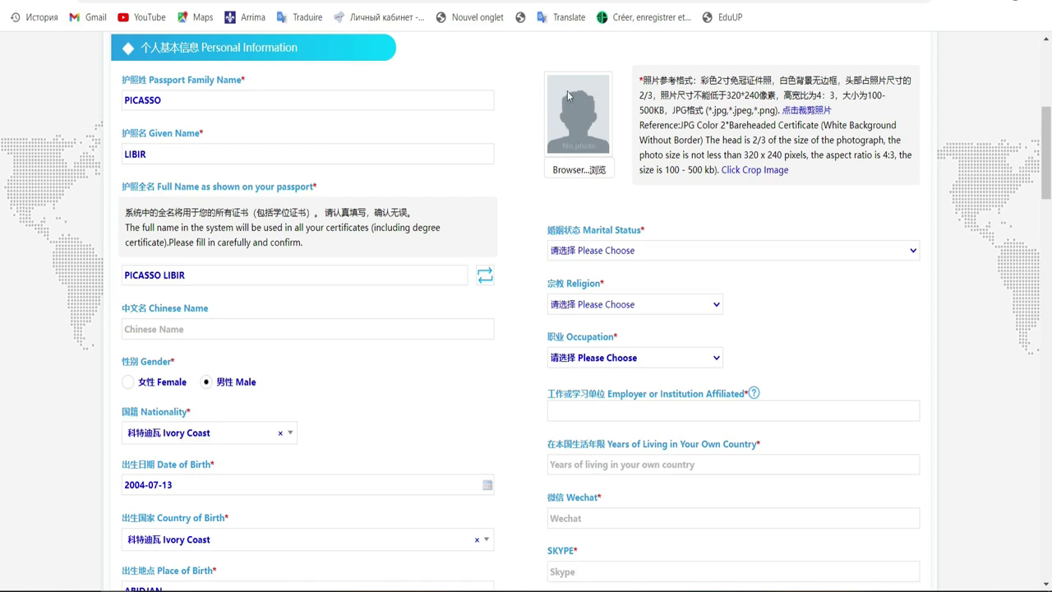
# Step: Set marital status to Single and religion to 基督教 Christian
pyautogui.click(617, 251)
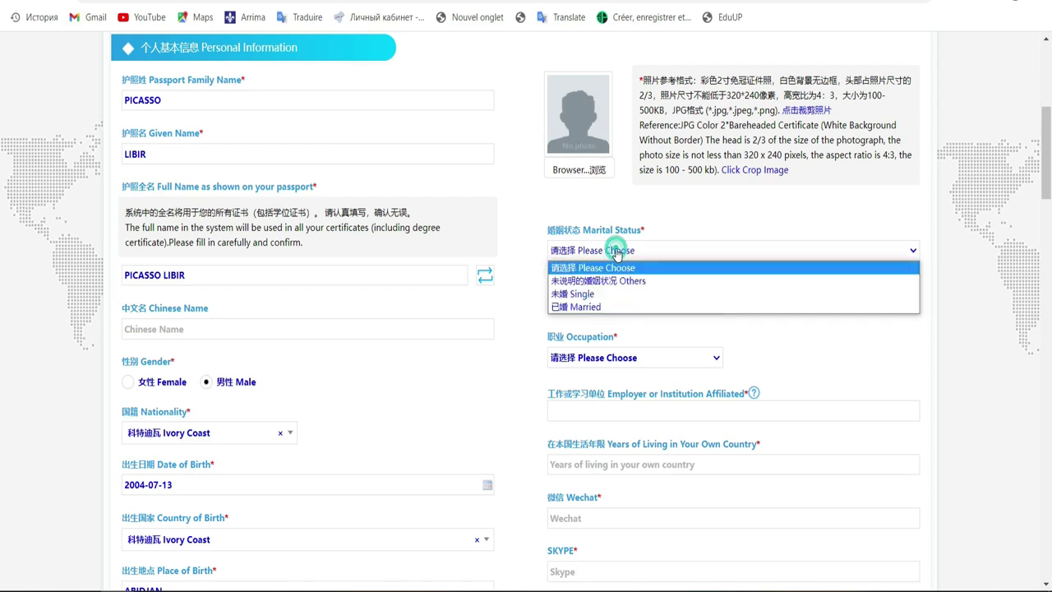
pyautogui.click(591, 296)
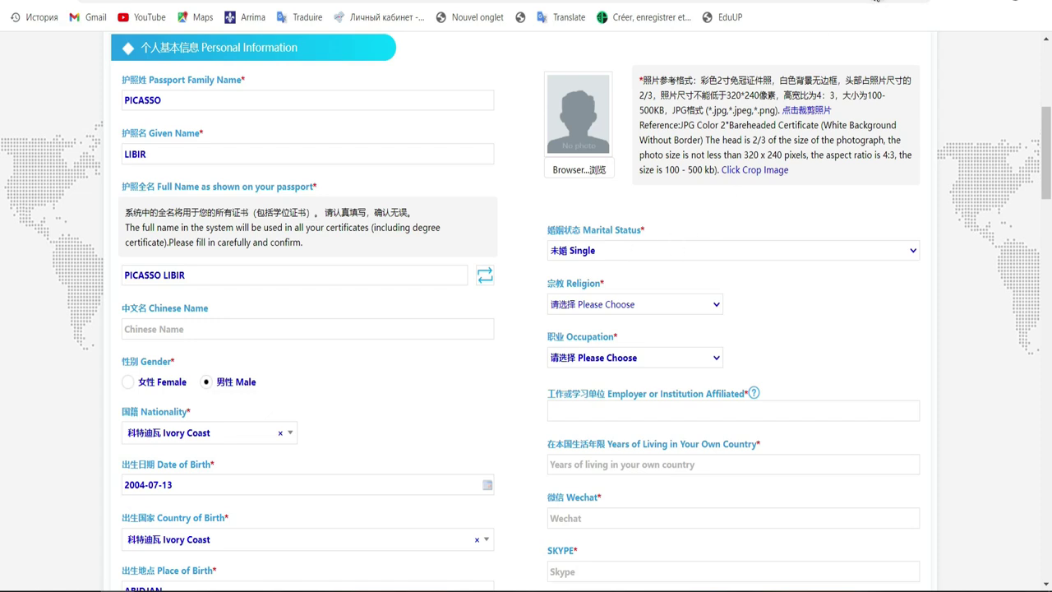
pyautogui.click(680, 303)
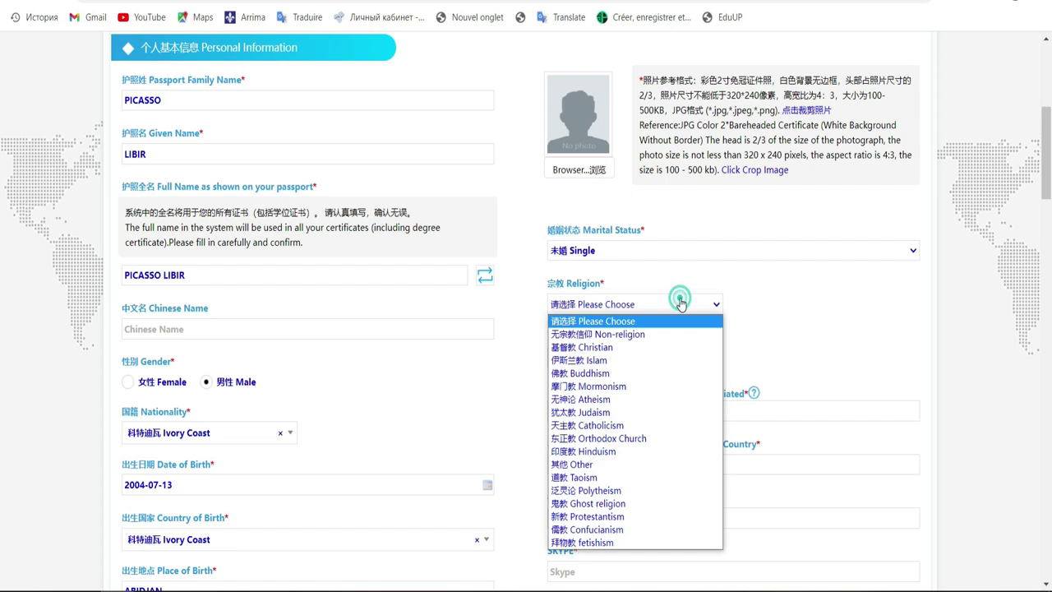
pyautogui.click(651, 346)
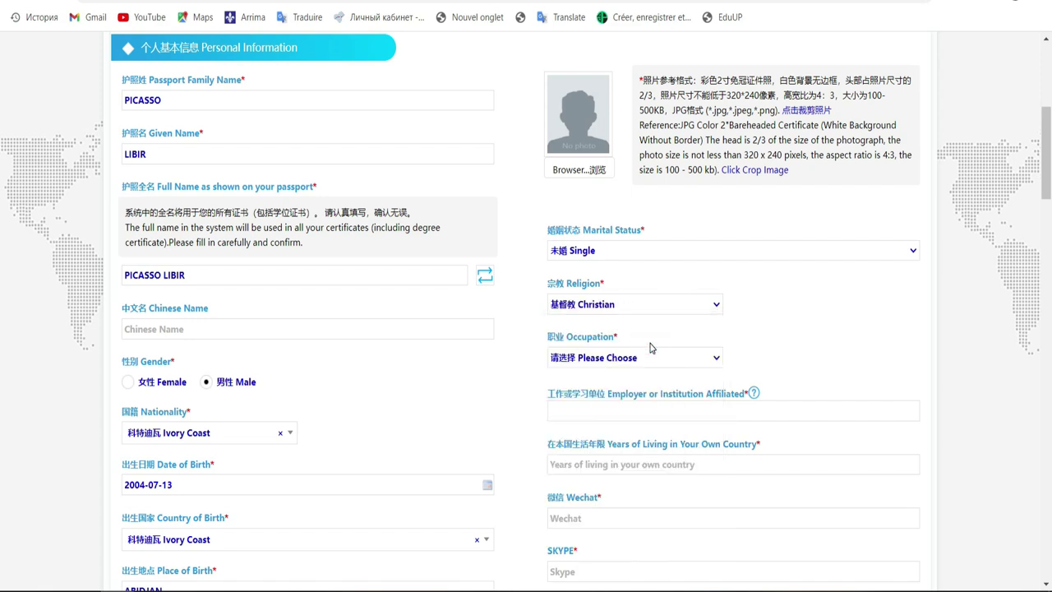
pyautogui.click(676, 303)
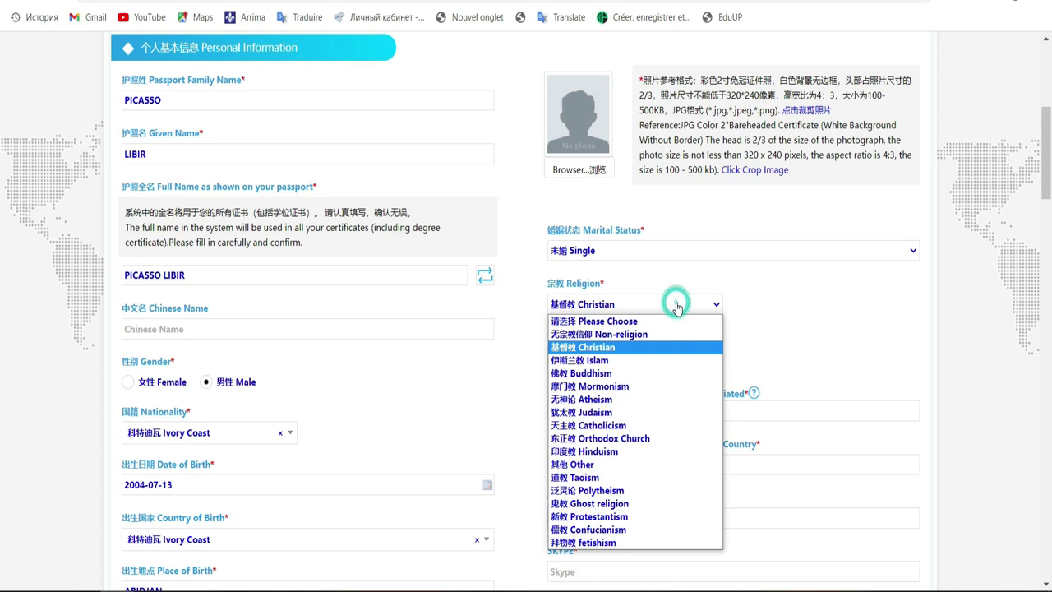
pyautogui.click(606, 349)
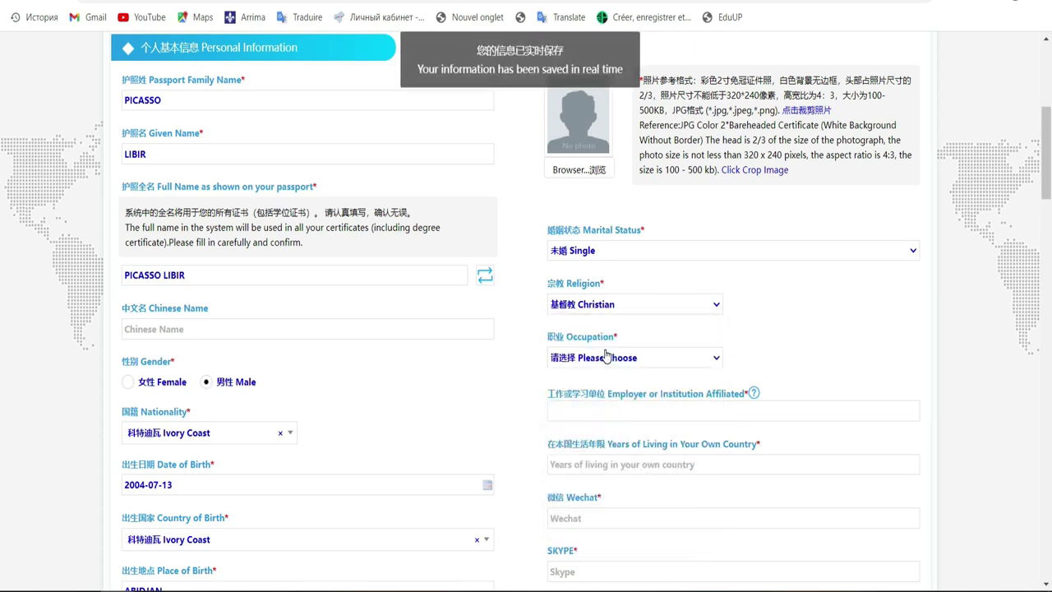
# Step: Choose 学生 Student as the occupation
pyautogui.click(697, 361)
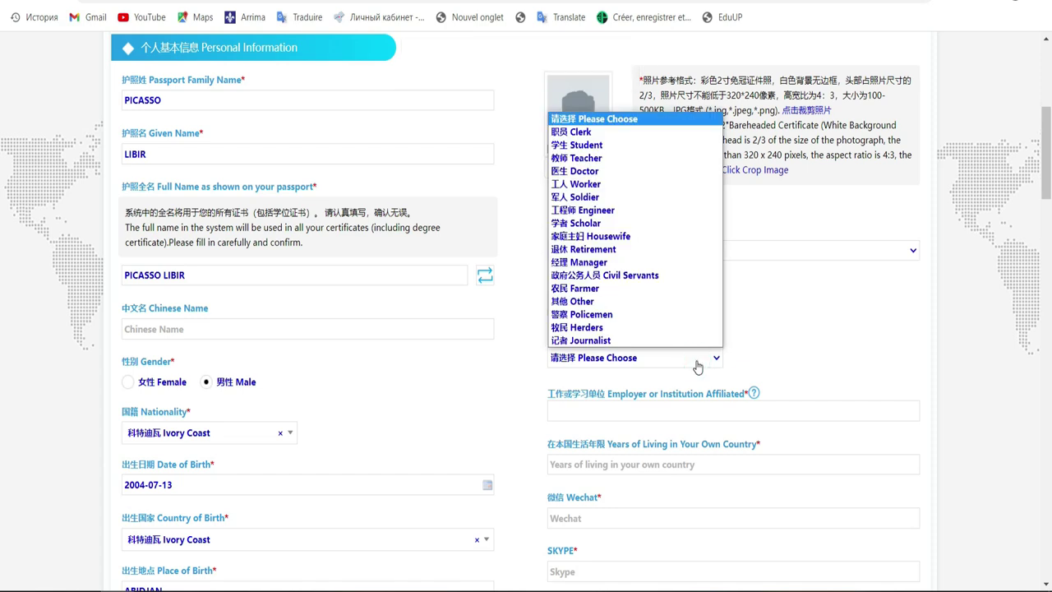
pyautogui.click(650, 146)
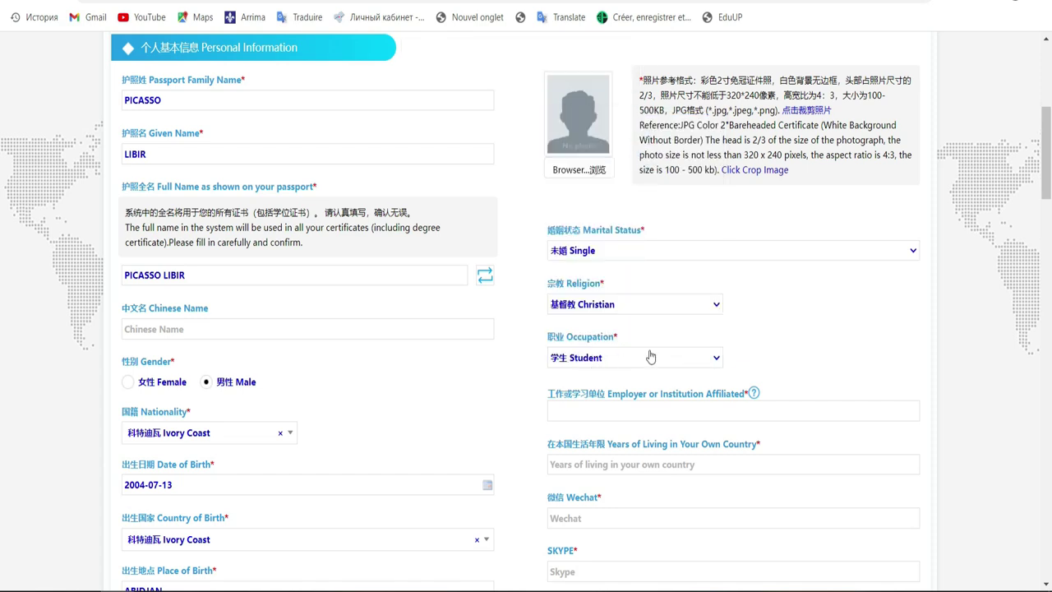
pyautogui.click(1048, 183)
pyautogui.moveTo(1048, 182); pyautogui.dragTo(1048, 222)
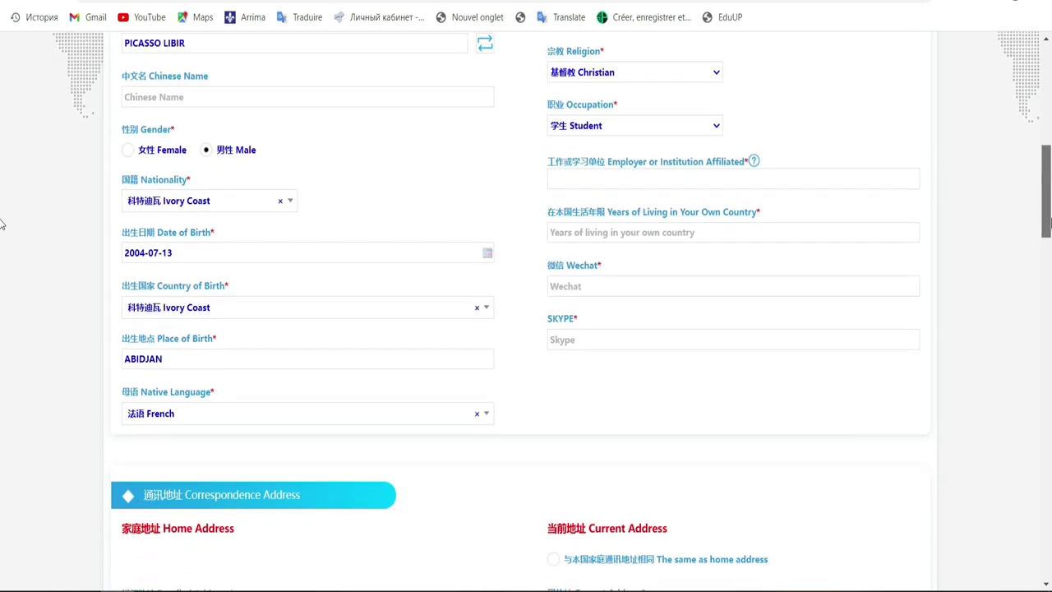
# Step: Enter ufhb as the Employer or Institution Affiliated
pyautogui.click(703, 171)
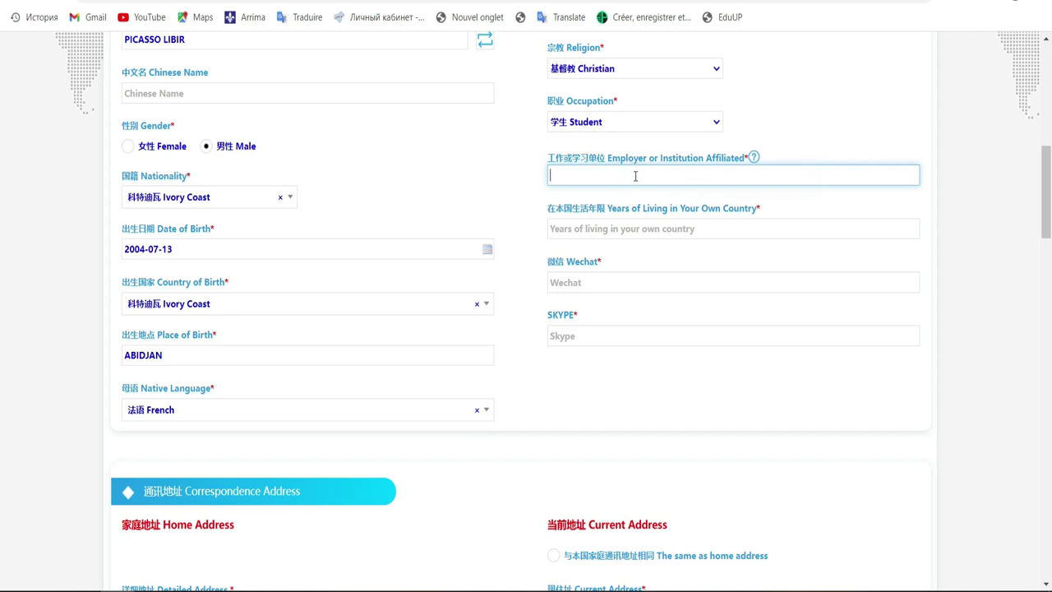
pyautogui.write('ufhb')
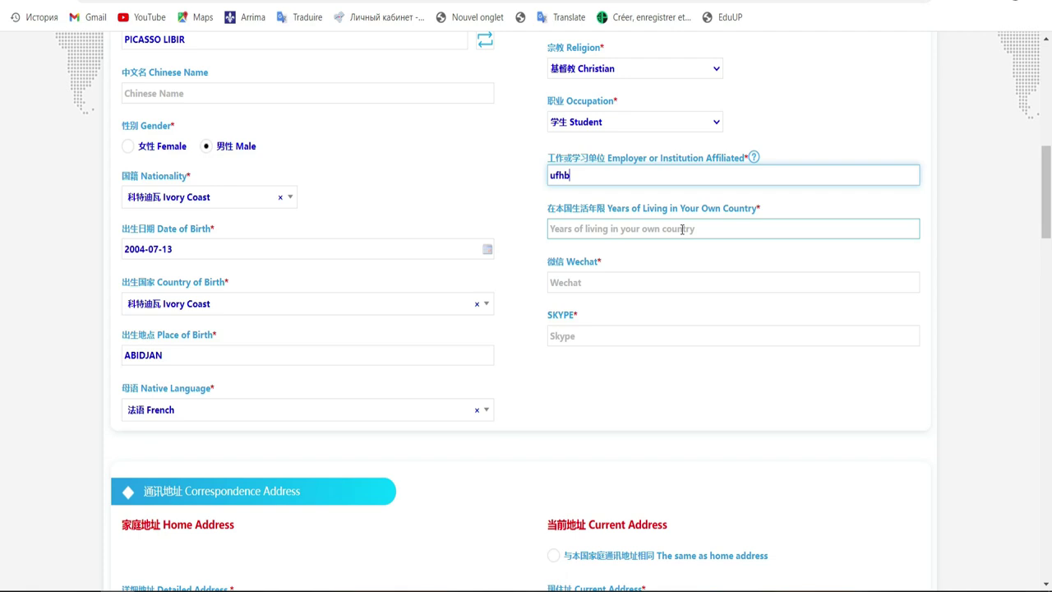
pyautogui.click(683, 228)
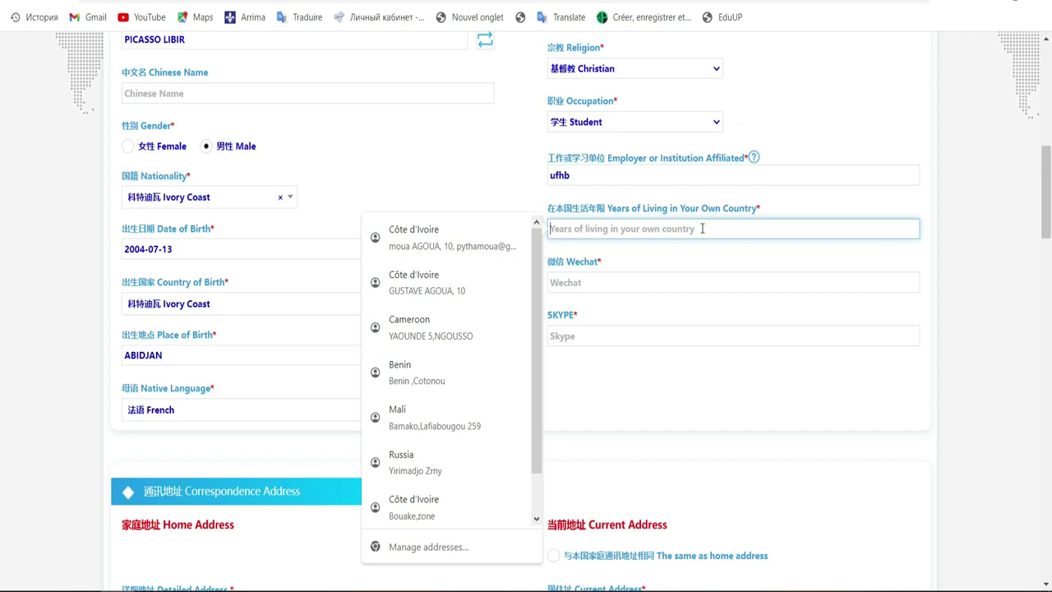
# Step: Enter 19 as Years of Living and fill in the WeChat id
pyautogui.write('10')
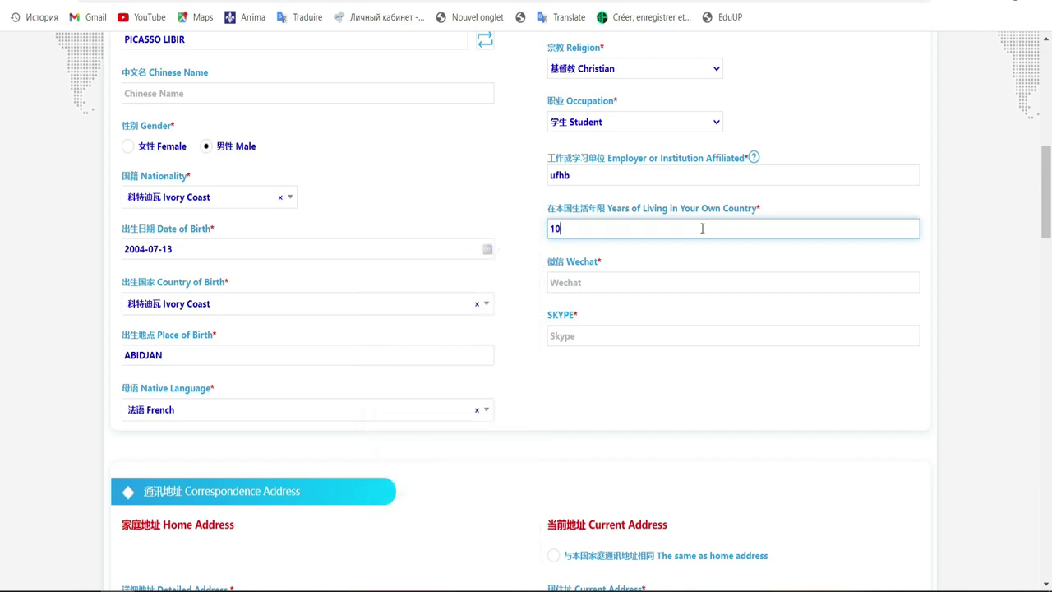
pyautogui.press('BackSpace')
pyautogui.click(620, 286)
pyautogui.click(620, 284)
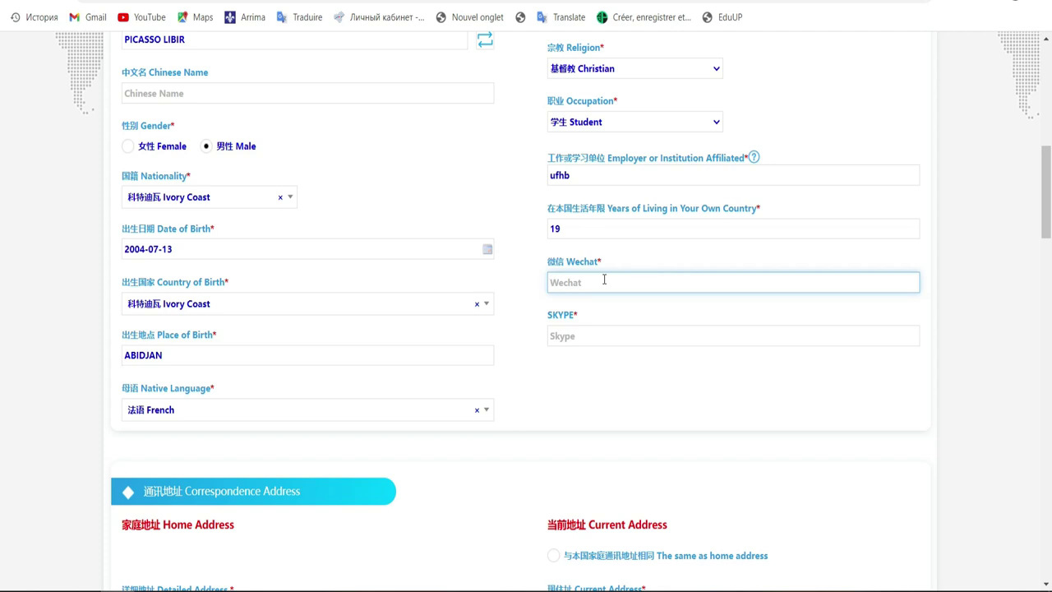
pyautogui.write('pytha')
# Step: Fill in the Skype id
pyautogui.click(579, 332)
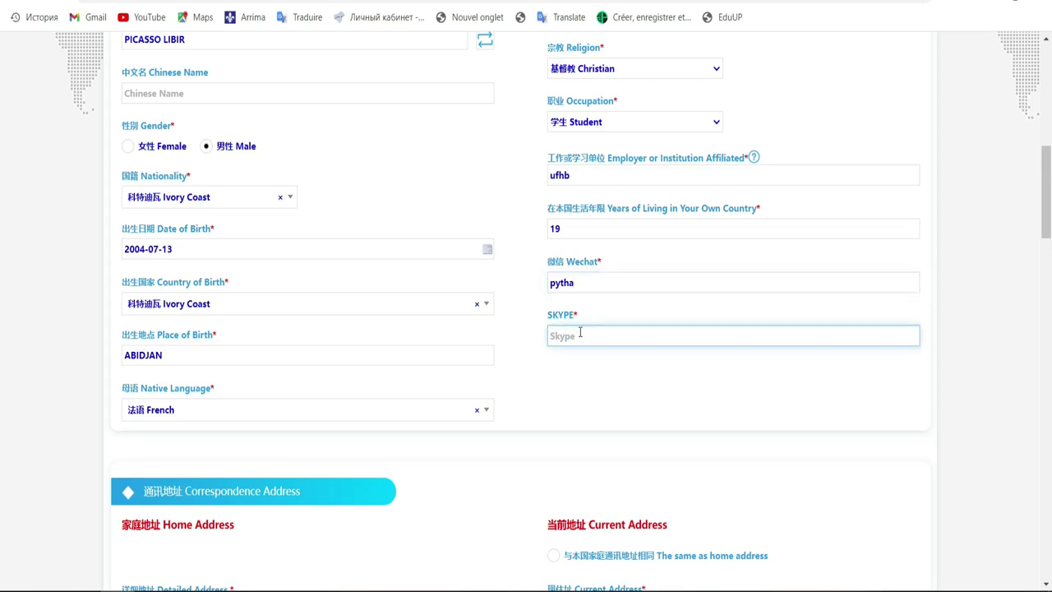
pyautogui.write('pytha')
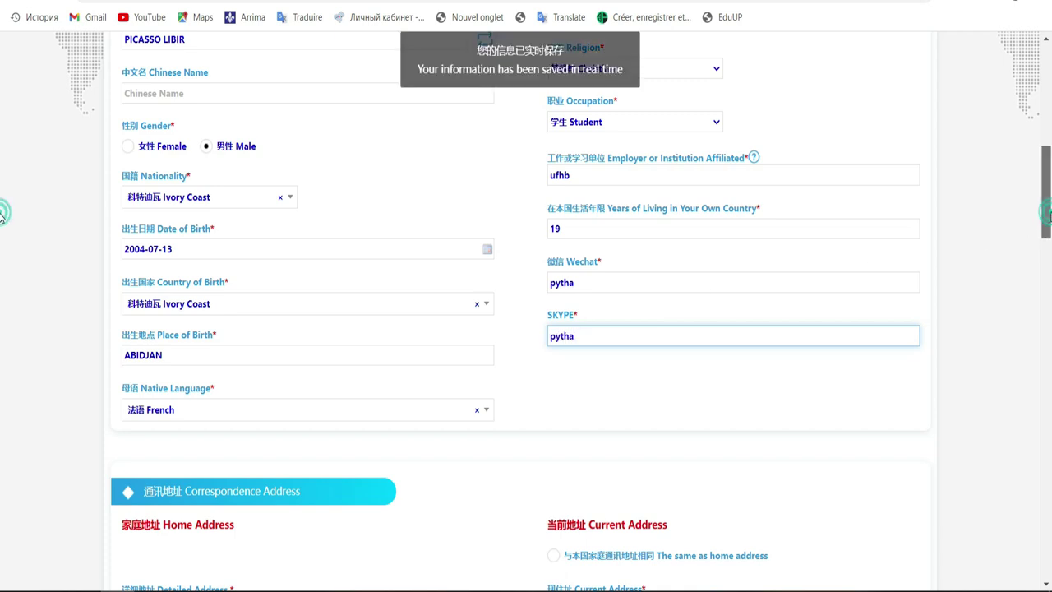
pyautogui.scroll(-1, 2, 237)
pyautogui.scroll(2, 2, 237)
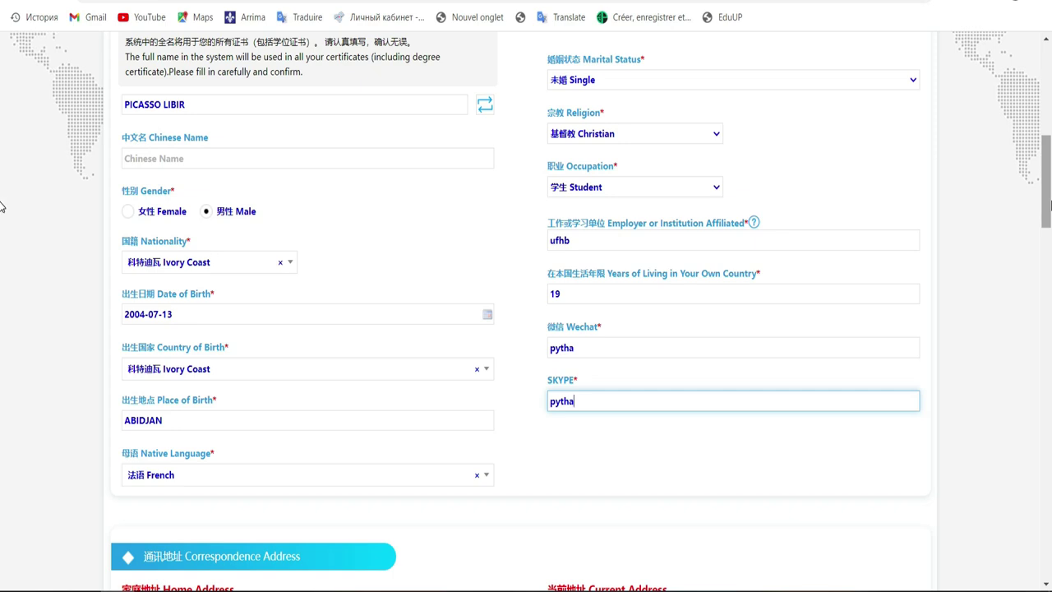
pyautogui.scroll(-5, 1, 205)
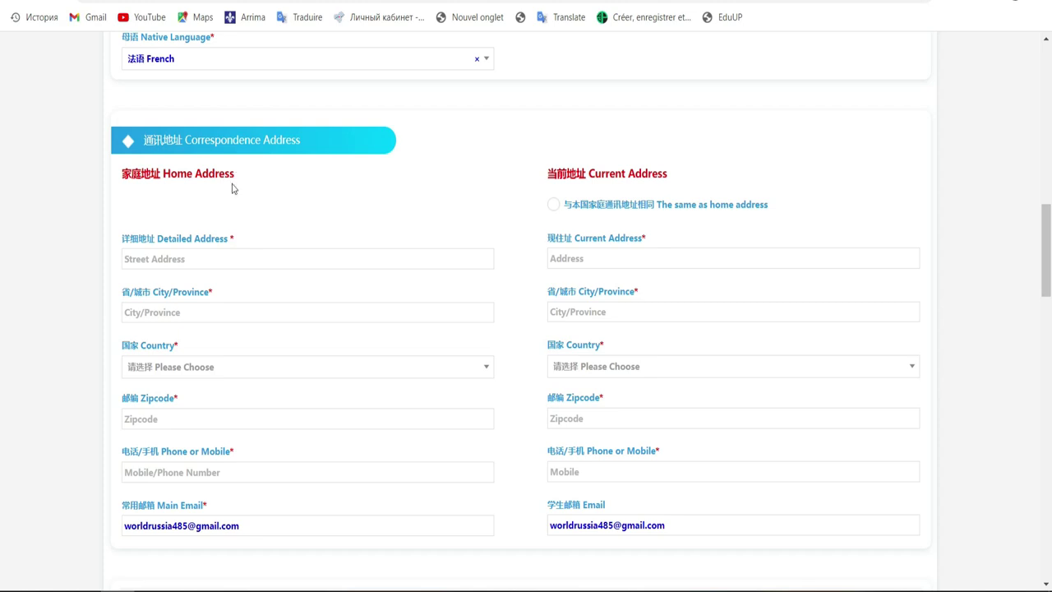
pyautogui.moveTo(1050, 281); pyautogui.dragTo(1044, 198)
pyautogui.scroll(2, 558, 231)
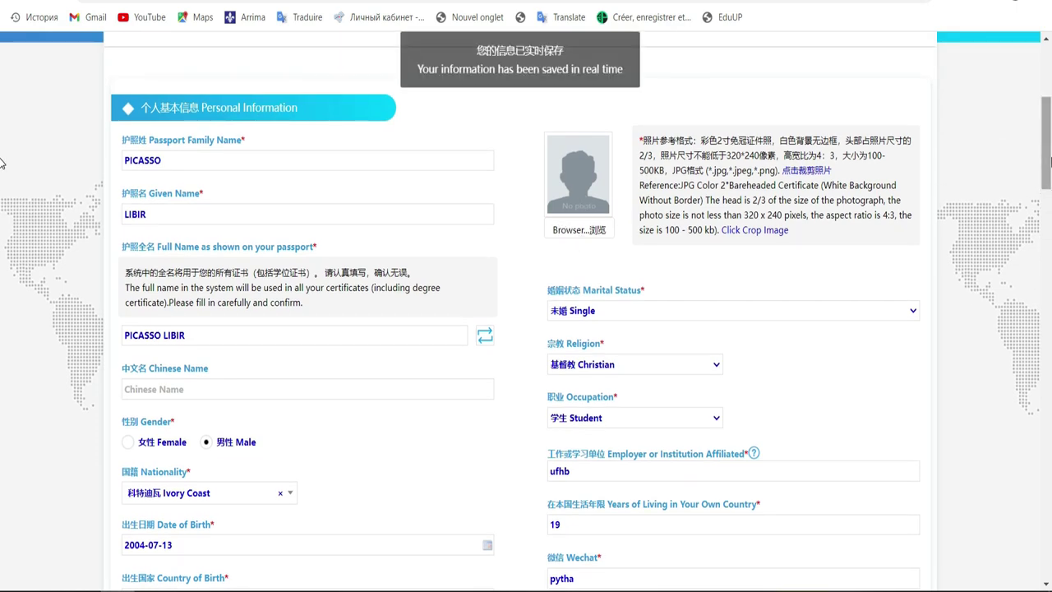
pyautogui.moveTo(1051, 160); pyautogui.dragTo(1051, 265)
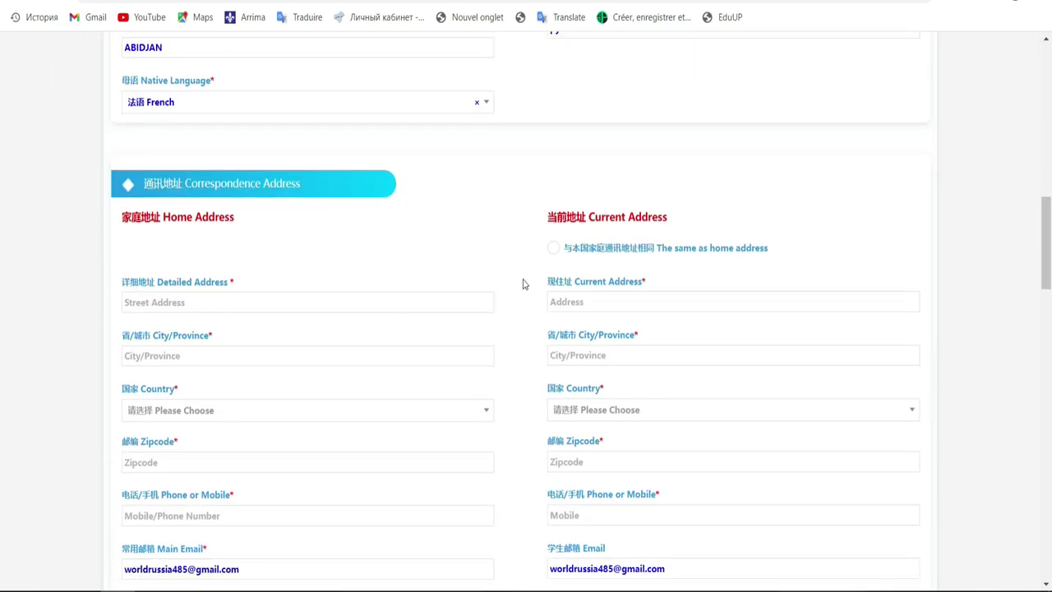
pyautogui.click(377, 301)
# Step: Enter the detailed home street address and Abidjan as City/Province
pyautogui.click(375, 300)
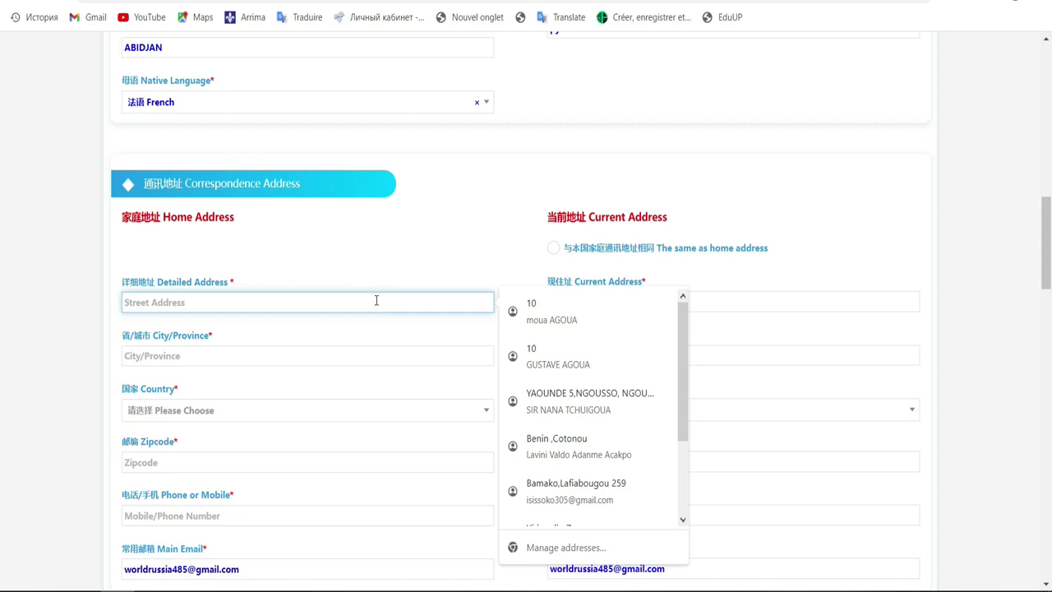
pyautogui.write('A')
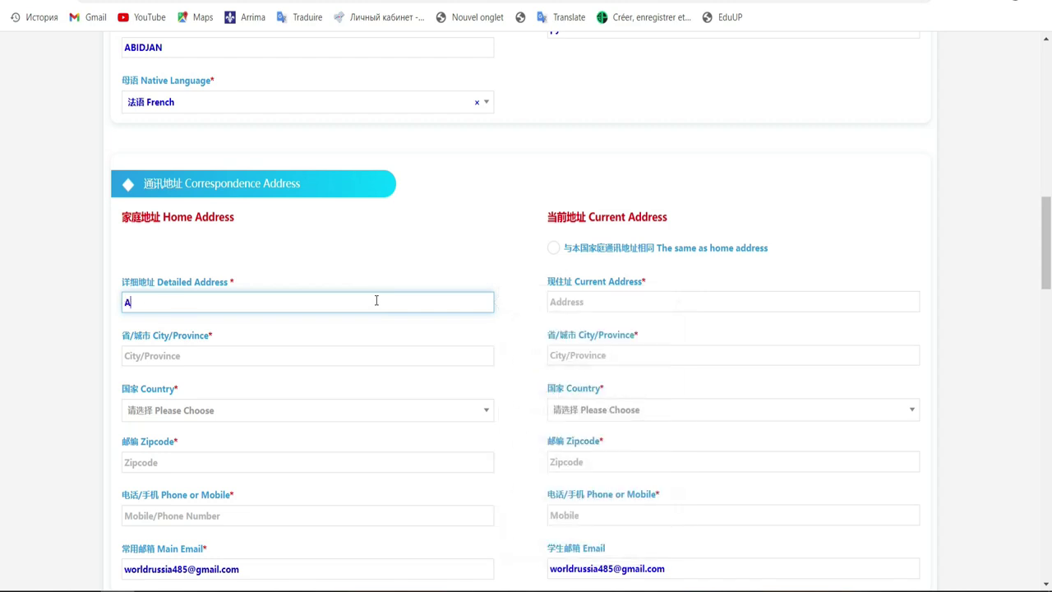
pyautogui.write('bidjan')
pyautogui.write(',Port-Bouet')
pyautogui.click(301, 356)
pyautogui.click(301, 359)
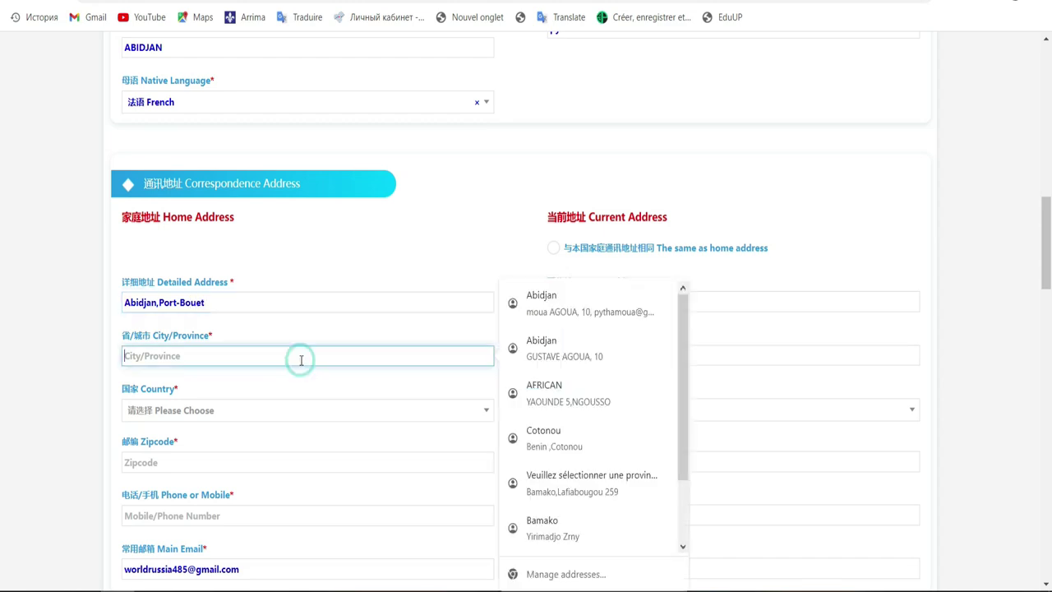
pyautogui.write('A')
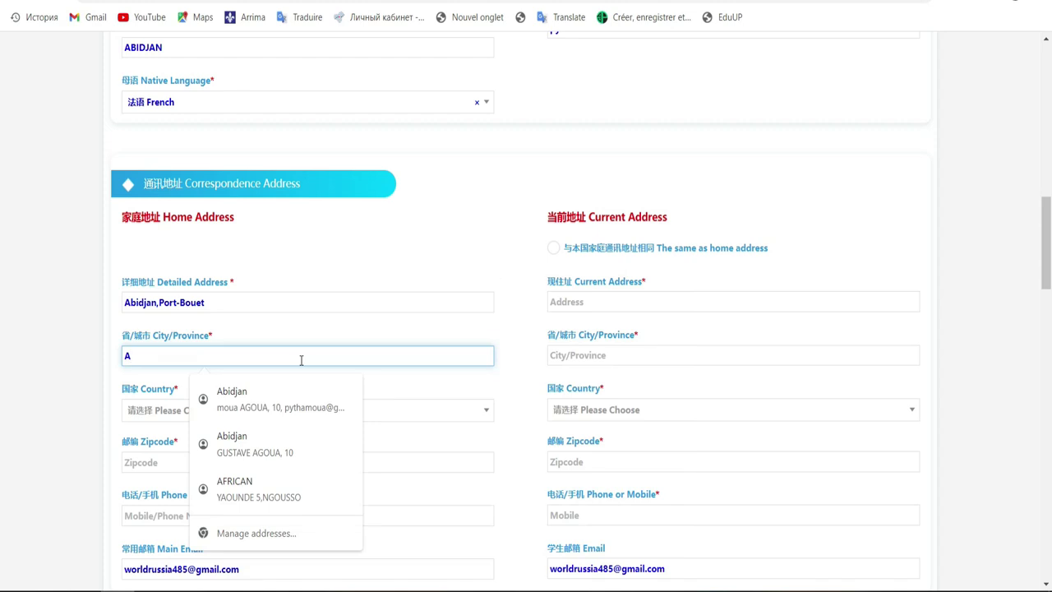
pyautogui.write('bidjan')
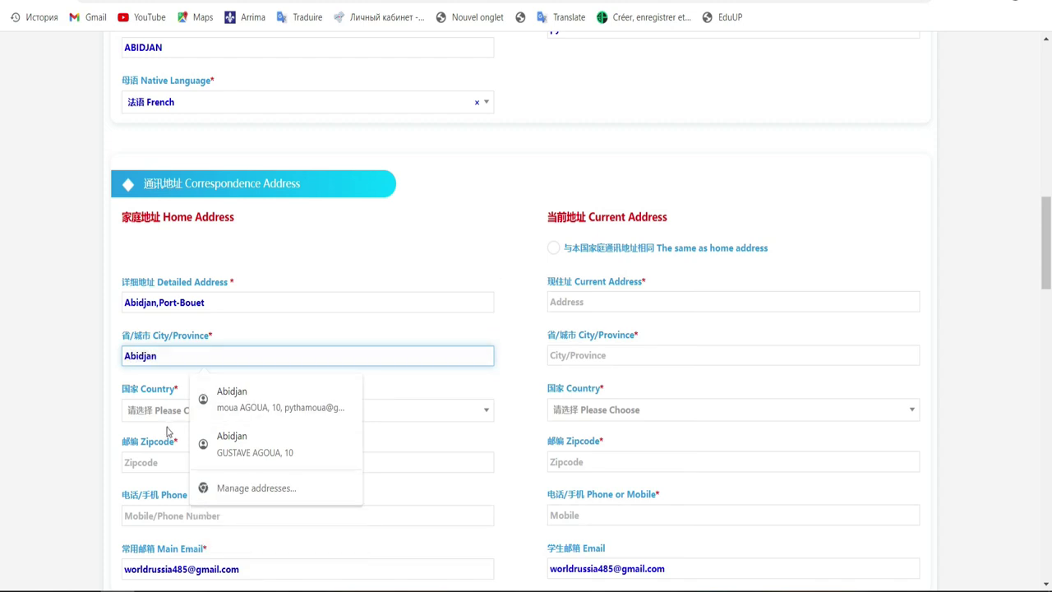
# Step: Set the home country to 科特迪瓦 Ivory Coast
pyautogui.click(146, 420)
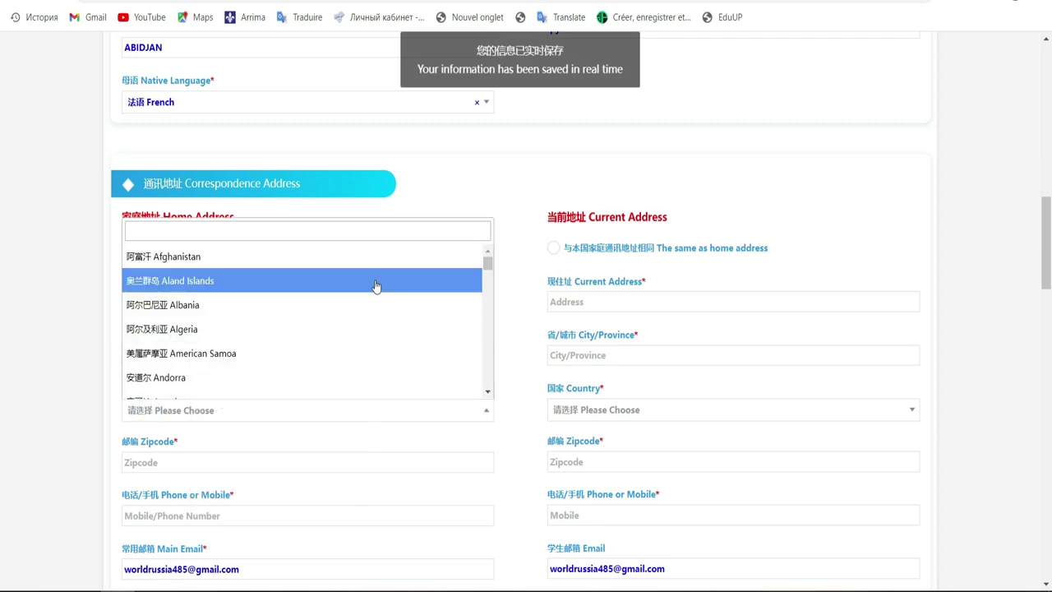
pyautogui.write('c')
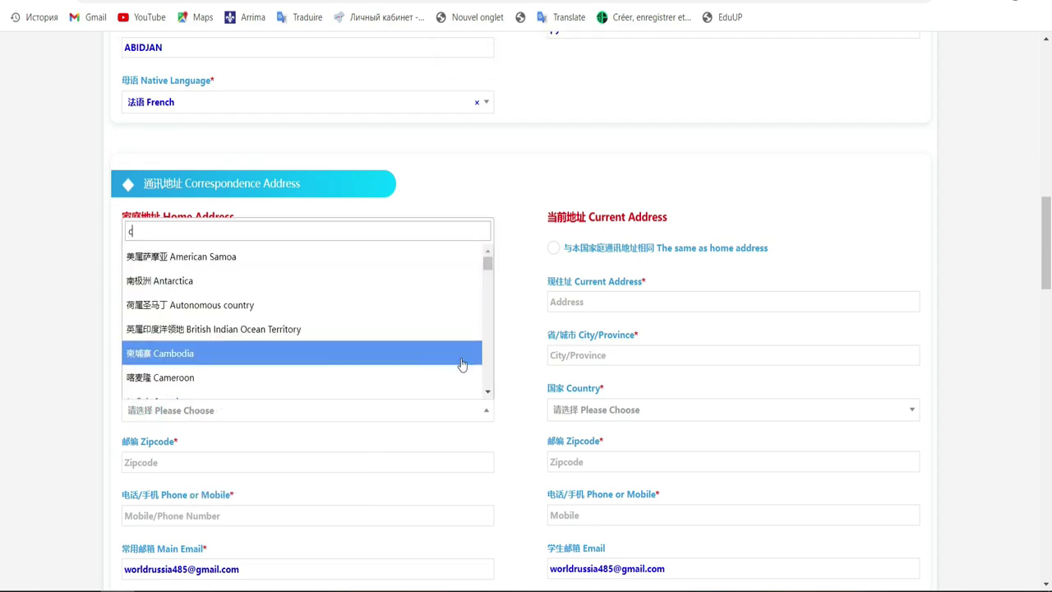
pyautogui.click(487, 393)
pyautogui.click(487, 393)
pyautogui.click(487, 393)
pyautogui.click(487, 393)
pyautogui.moveTo(486, 391); pyautogui.dragTo(488, 391)
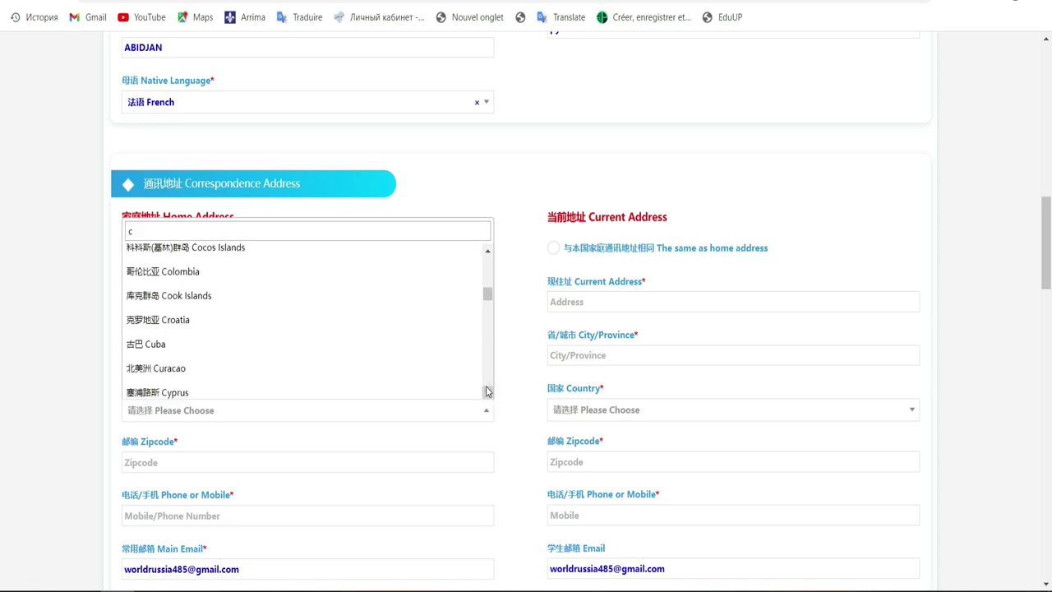
pyautogui.click(487, 392)
pyautogui.click(486, 392)
pyautogui.click(486, 392)
pyautogui.click(486, 392)
pyautogui.click(487, 393)
pyautogui.click(486, 392)
pyautogui.click(486, 392)
pyautogui.click(487, 392)
pyautogui.click(486, 392)
pyautogui.click(487, 392)
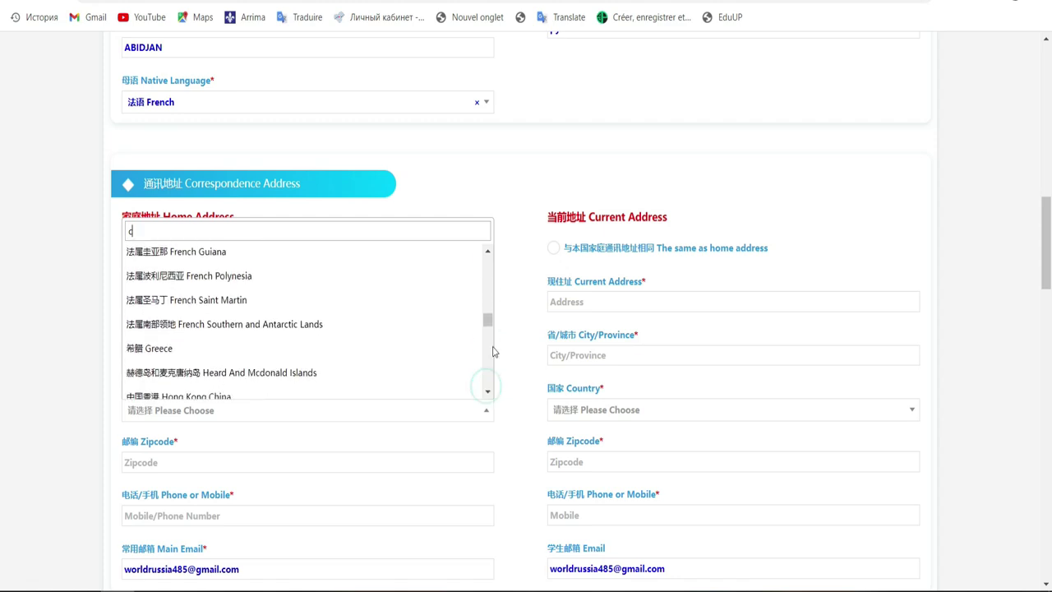
pyautogui.moveTo(489, 321)
pyautogui.mouseDown()
pyautogui.moveTo(476, 275)
pyautogui.moveTo(489, 258)
pyautogui.moveTo(503, 345)
pyautogui.moveTo(486, 338)
pyautogui.mouseUp()
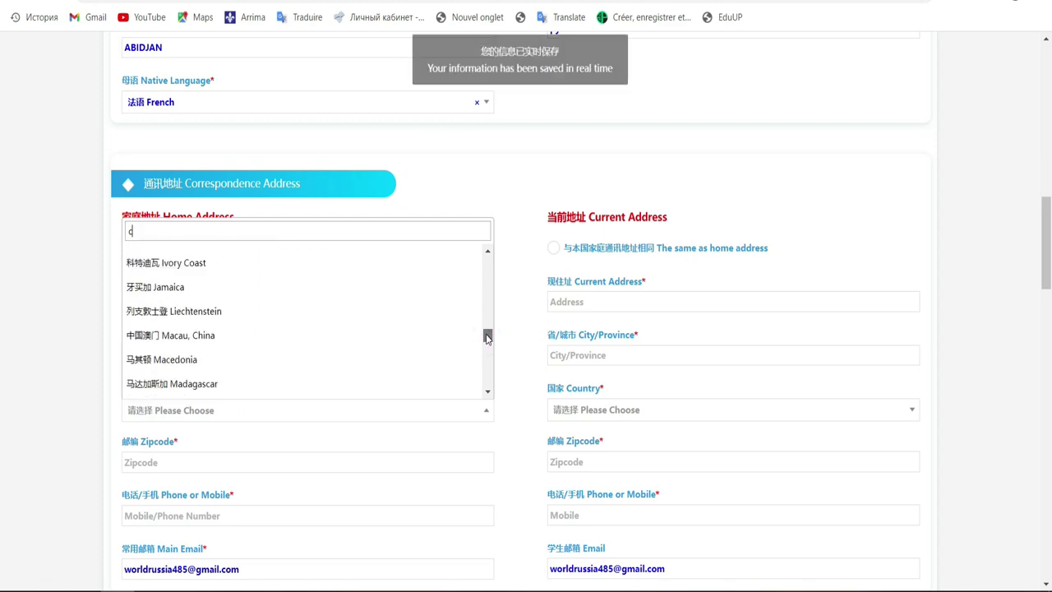
pyautogui.click(263, 271)
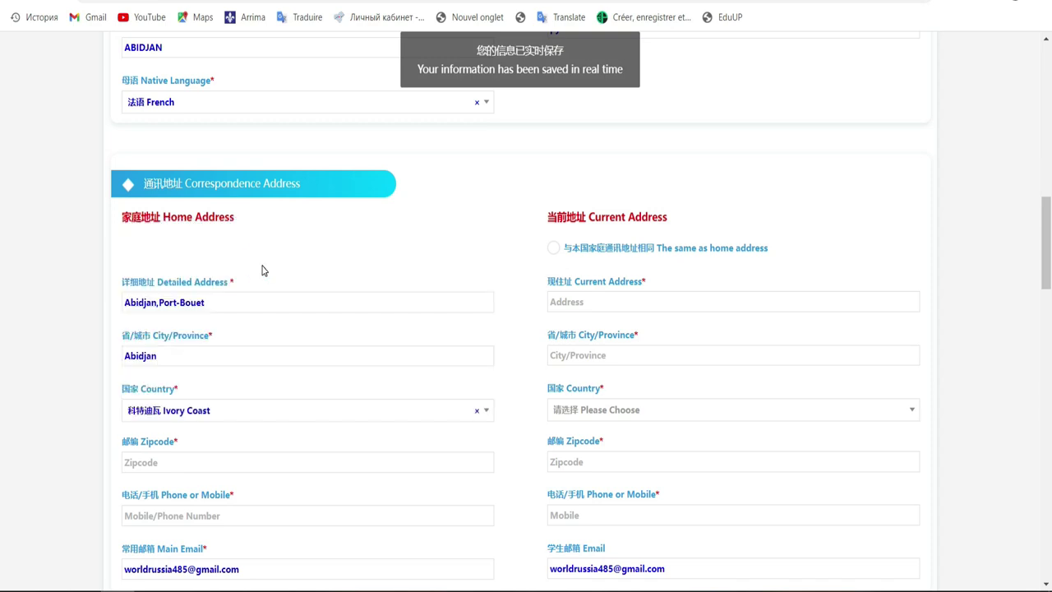
# Step: Enter 456 as the home zipcode
pyautogui.click(455, 462)
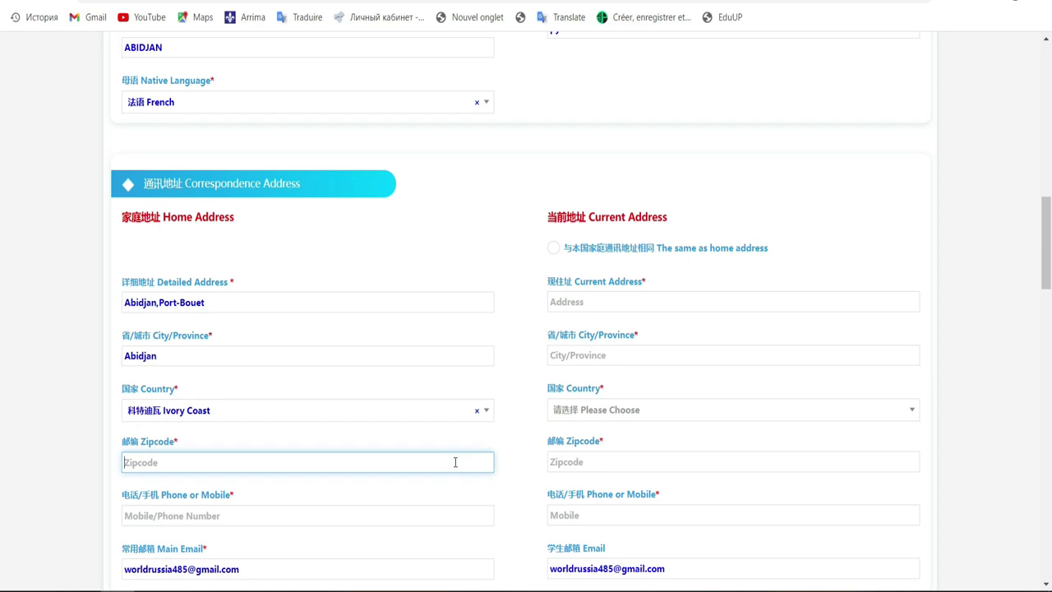
pyautogui.write('456')
pyautogui.scroll(-1, 2, 256)
pyautogui.scroll(-3, 2, 260)
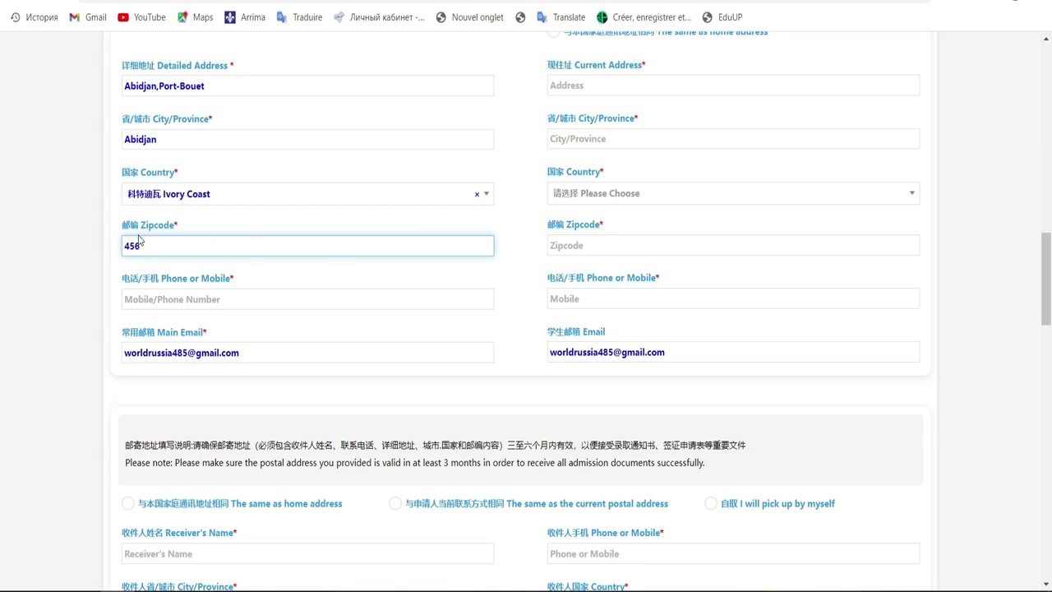
# Step: Enter the applicant's phone number in the Phone or Mobile field
pyautogui.click(265, 298)
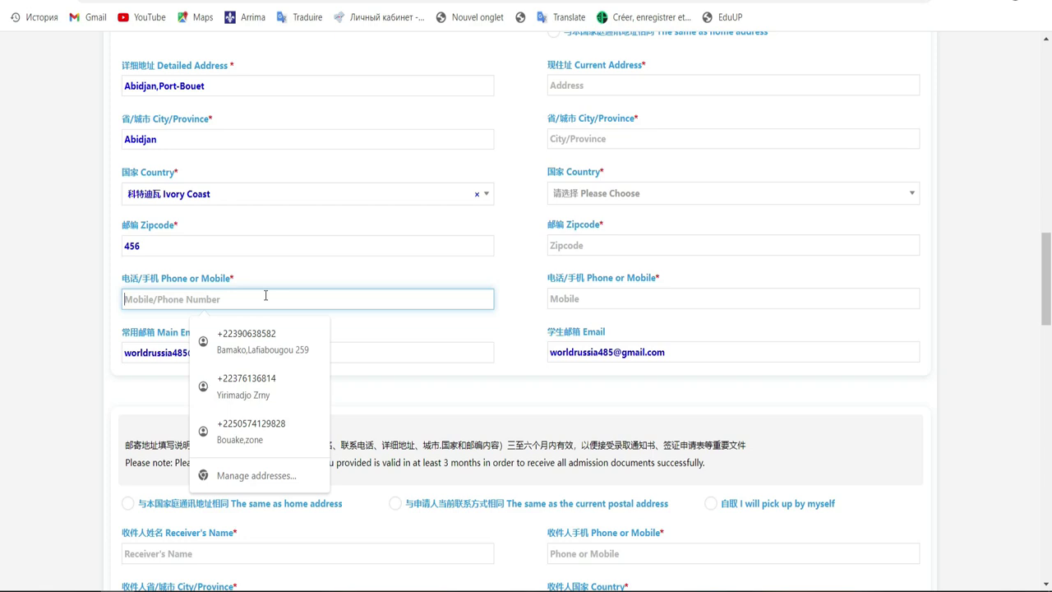
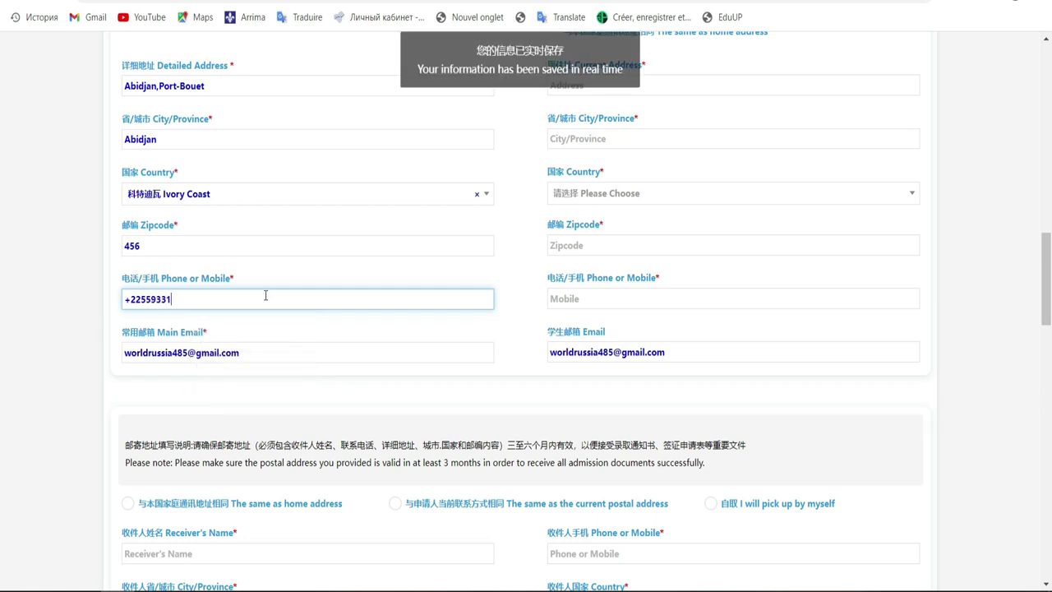
pyautogui.click(289, 346)
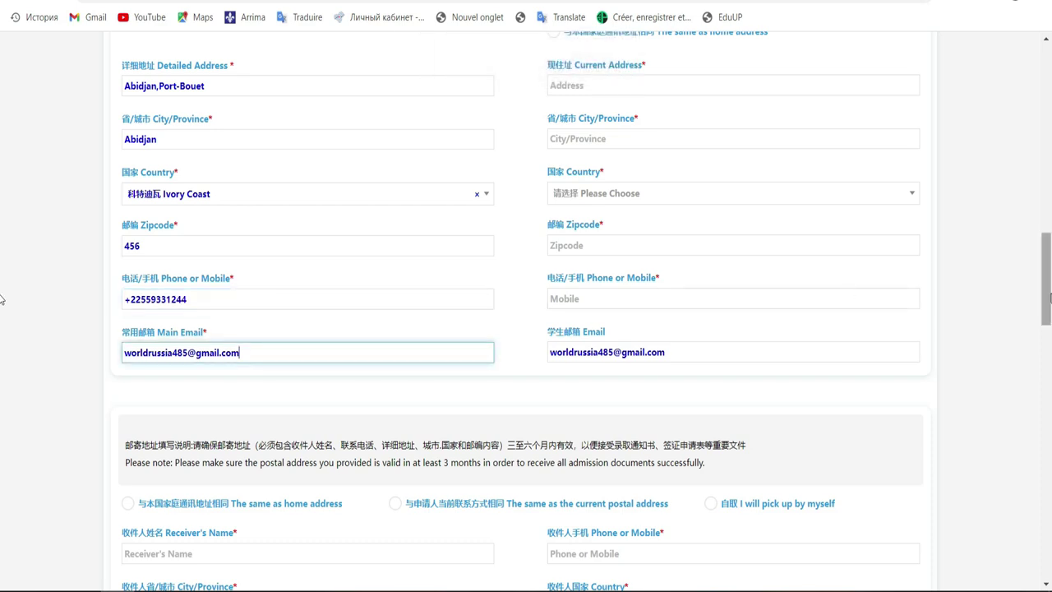
pyautogui.scroll(2, 1050, 296)
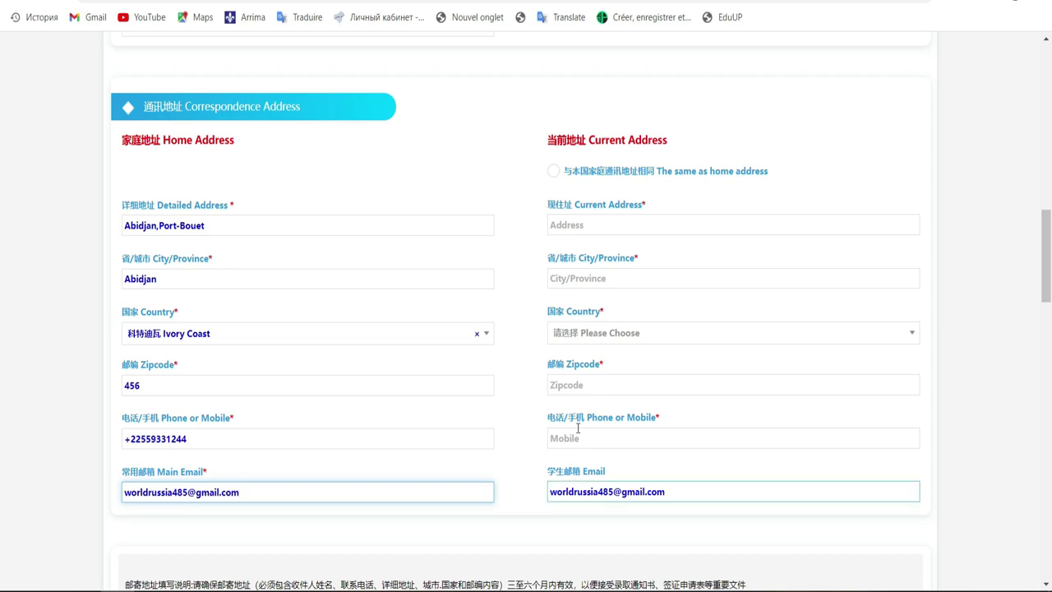
# Step: Choose 'The same as home address' for Current Address and check the auto-filled fields
pyautogui.click(555, 174)
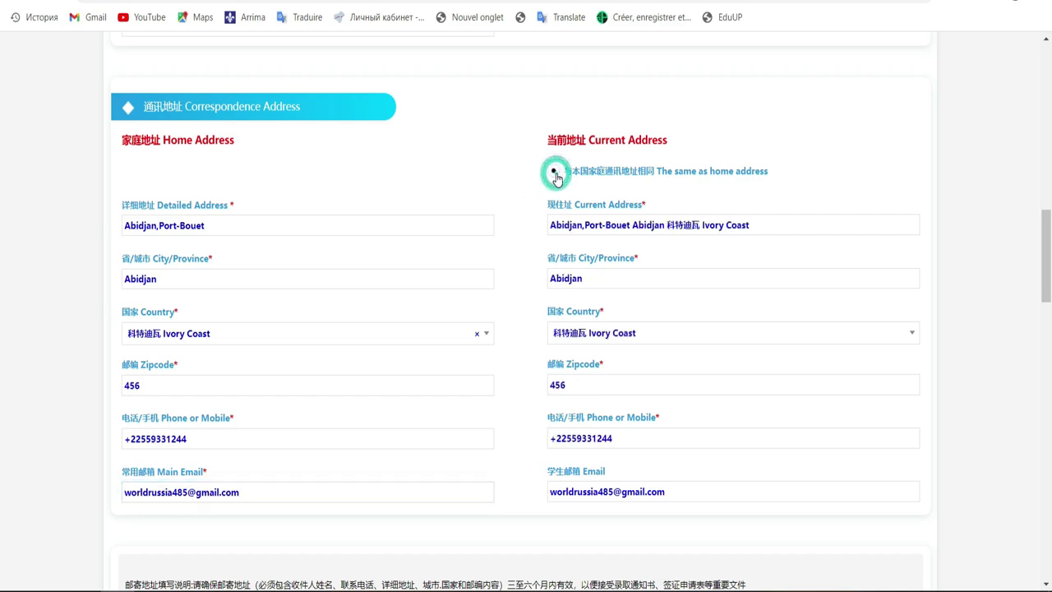
pyautogui.click(632, 223)
pyautogui.click(542, 185)
pyautogui.click(553, 169)
pyautogui.click(553, 170)
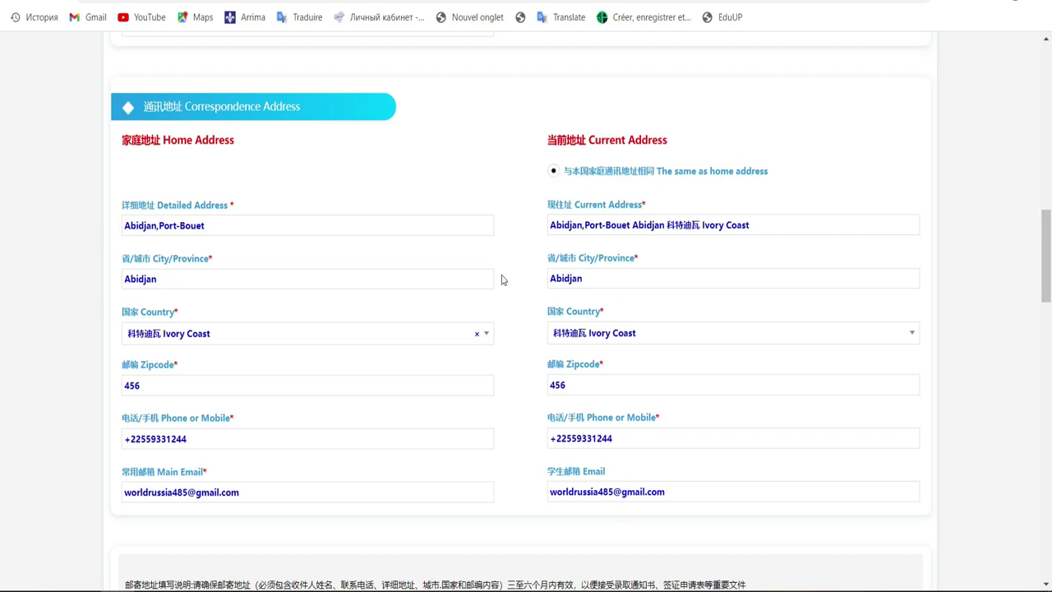
pyautogui.moveTo(1041, 247); pyautogui.dragTo(1050, 323)
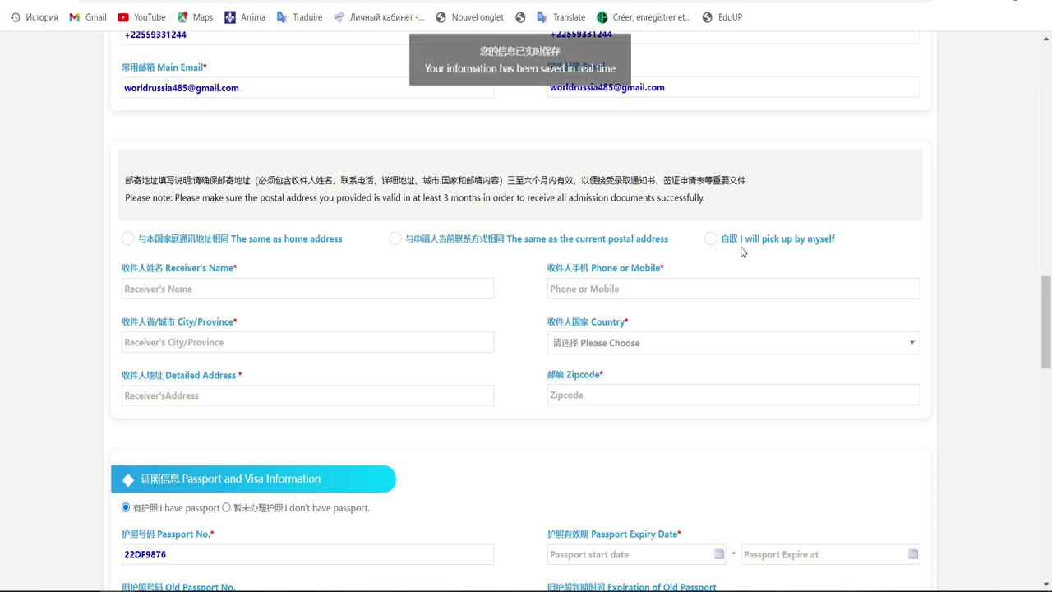
# Step: Check the main e-mail entry, then choose 'The same as home address' for postal address
pyautogui.click(330, 86)
pyautogui.click(364, 132)
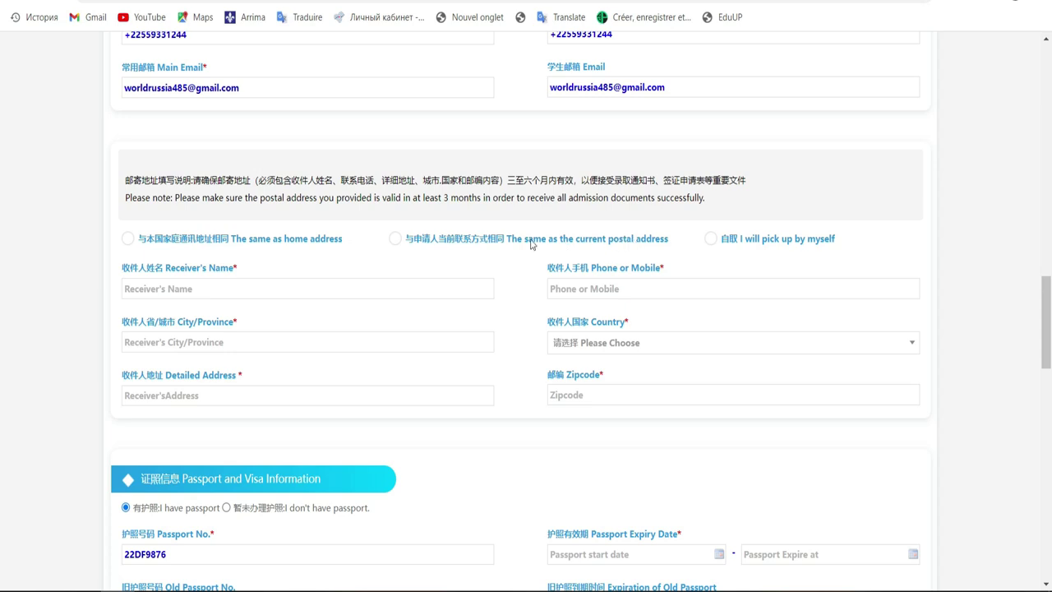
pyautogui.click(493, 89)
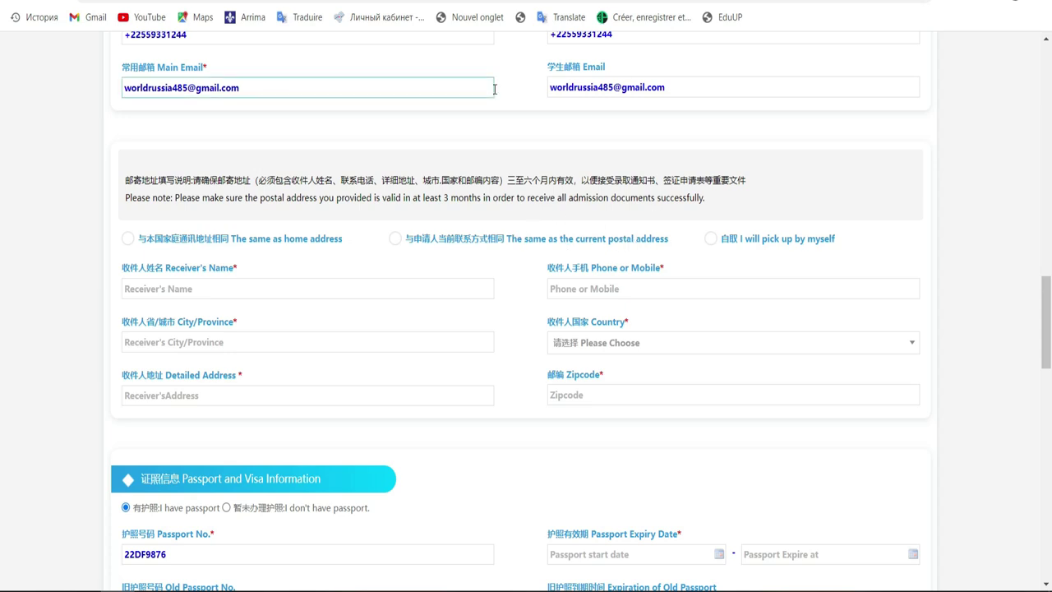
pyautogui.click(759, 215)
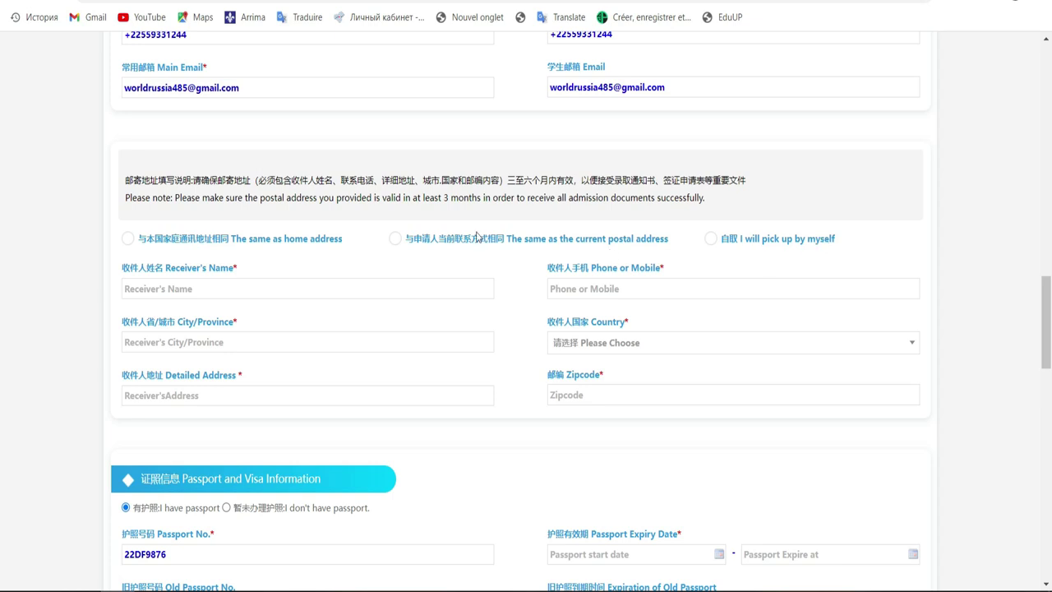
pyautogui.click(128, 241)
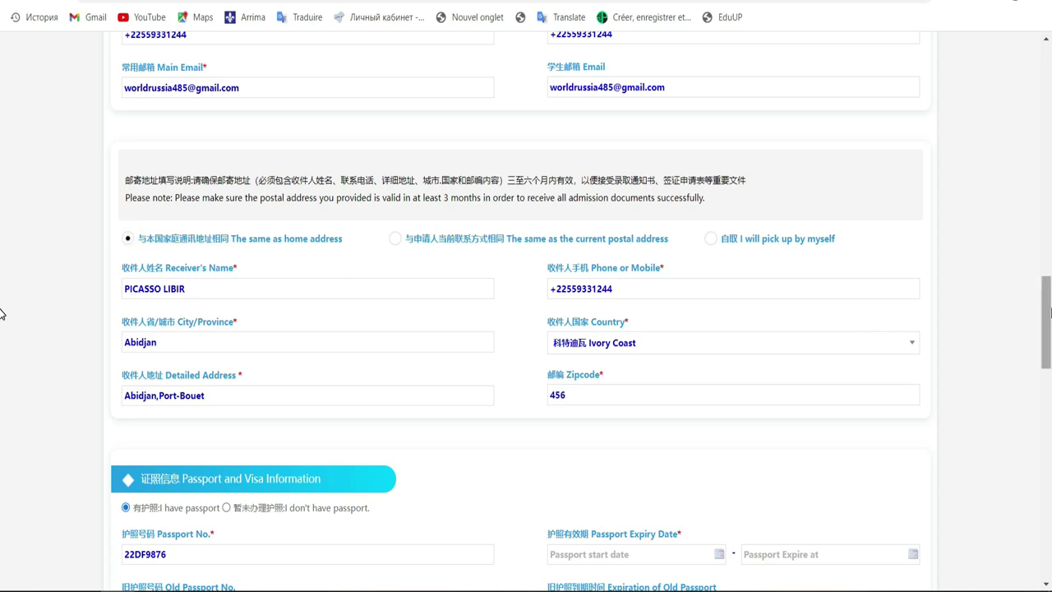
# Step: Check the passport number and set the passport start date to 2021-06-15
pyautogui.scroll(-3, 2, 340)
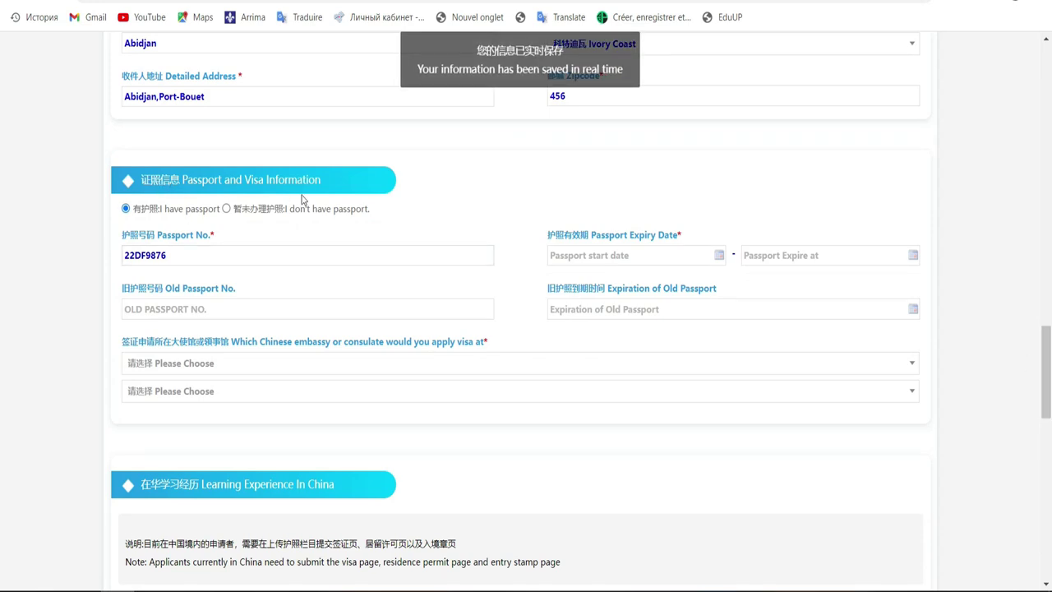
pyautogui.click(177, 258)
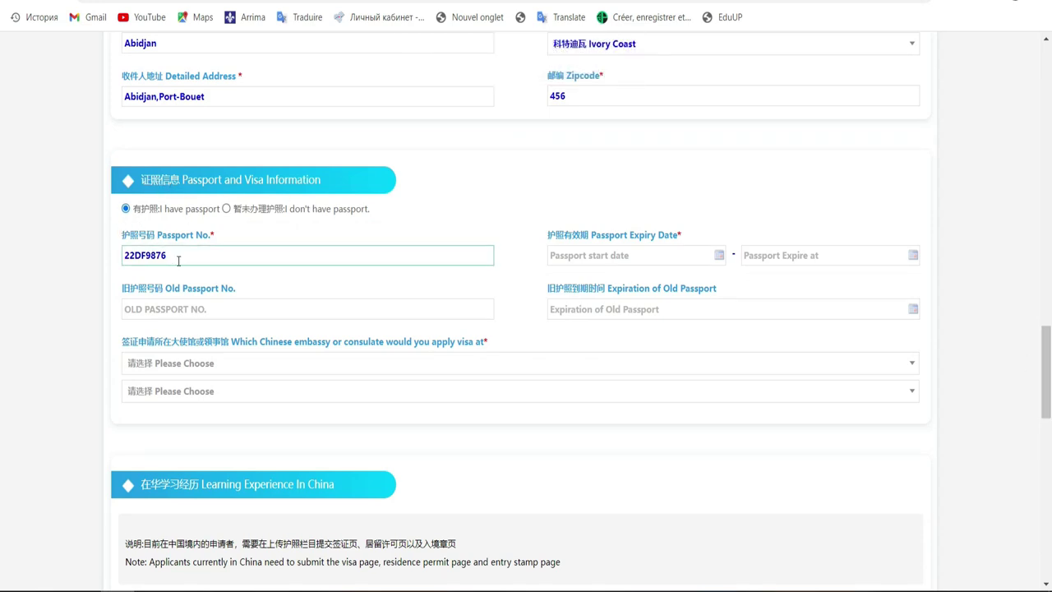
pyautogui.click(556, 256)
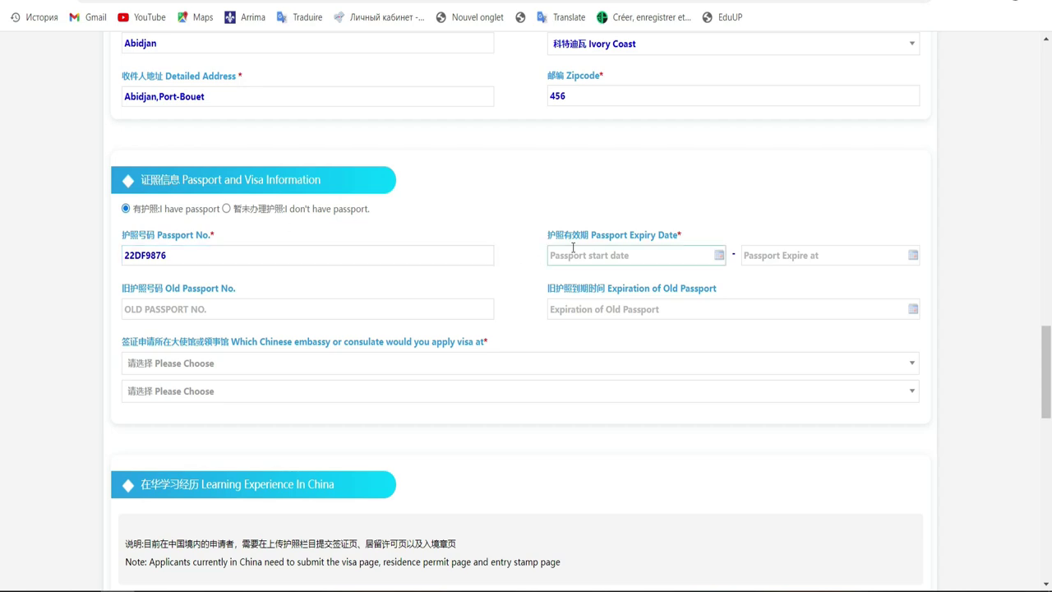
pyautogui.click(580, 258)
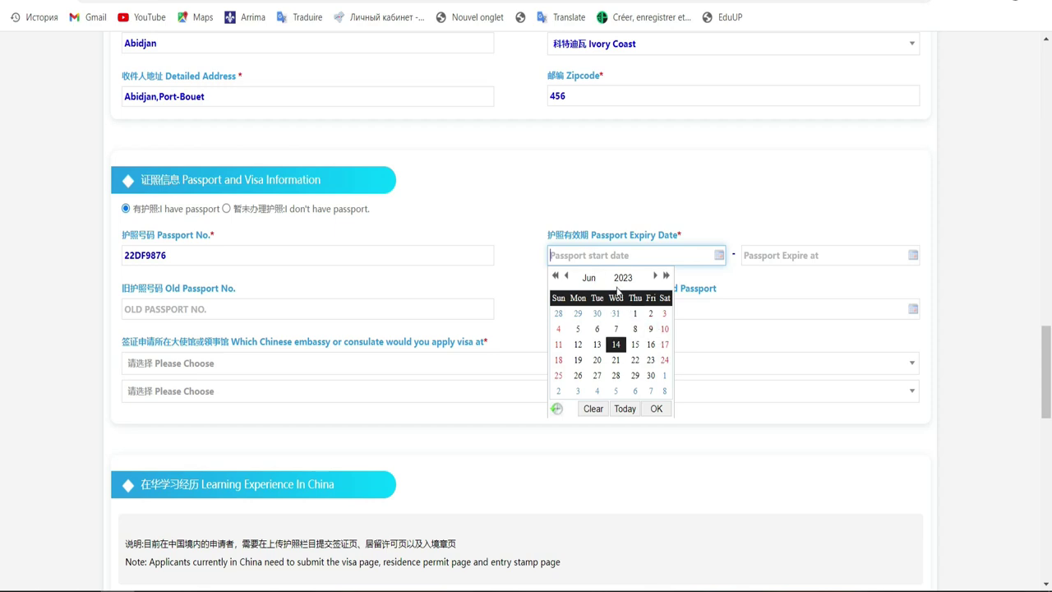
pyautogui.click(622, 277)
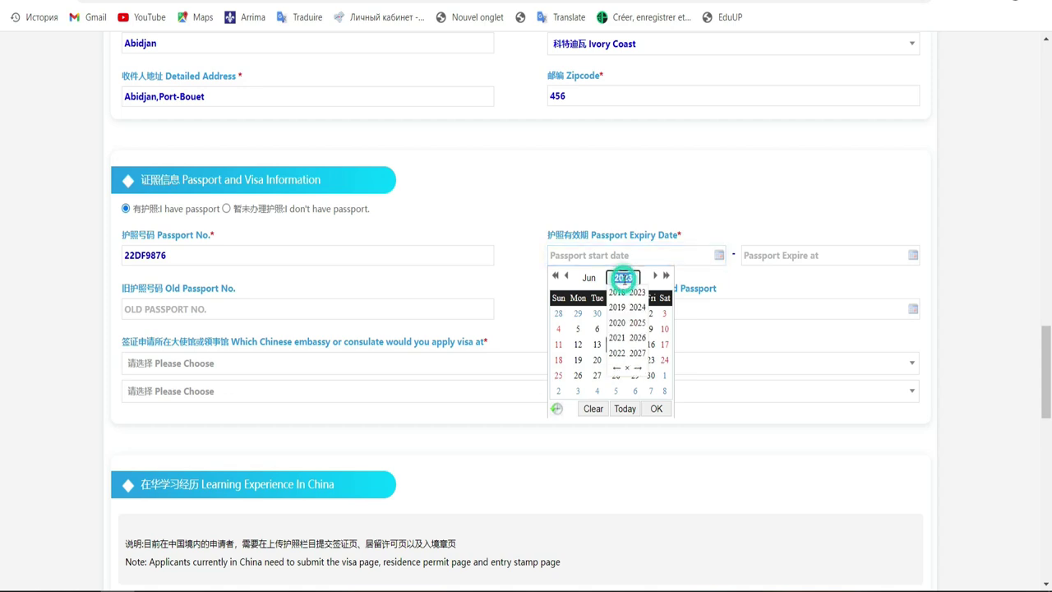
pyautogui.click(619, 337)
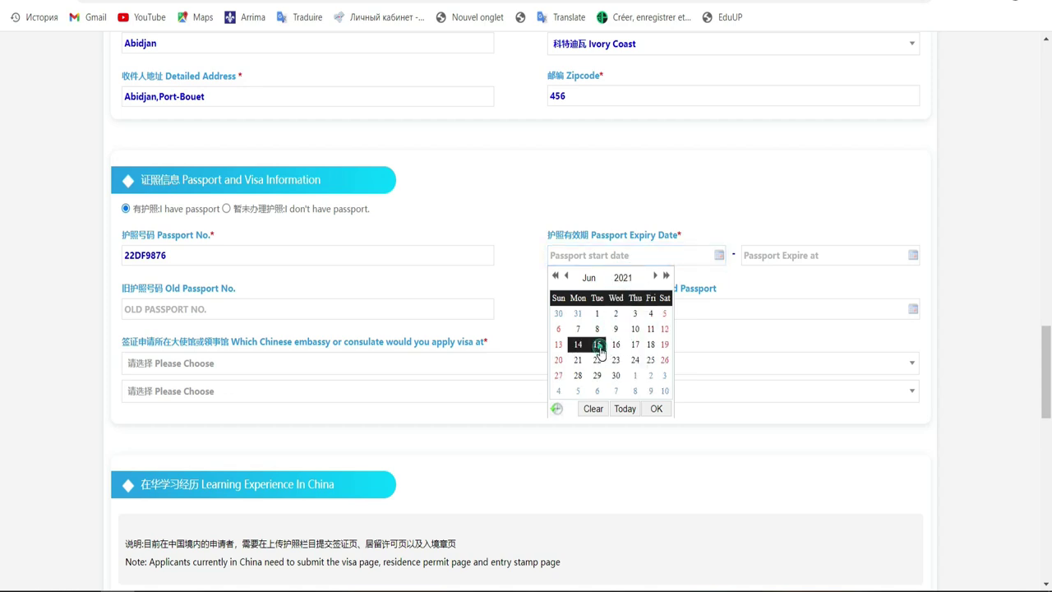
pyautogui.click(598, 346)
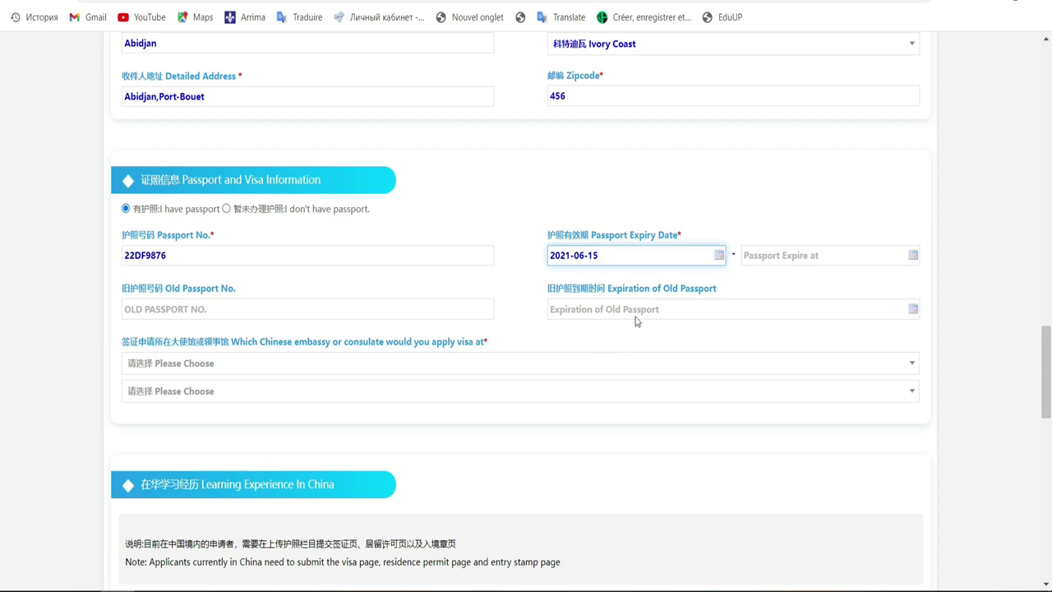
# Step: Set the passport expiry date to 2026-07-13
pyautogui.click(769, 254)
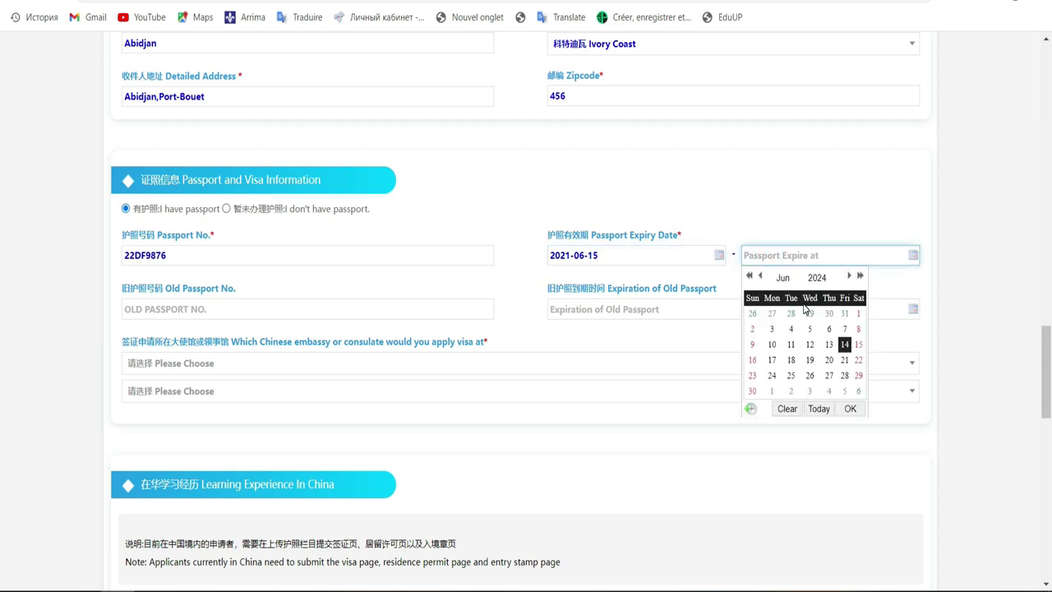
pyautogui.click(848, 276)
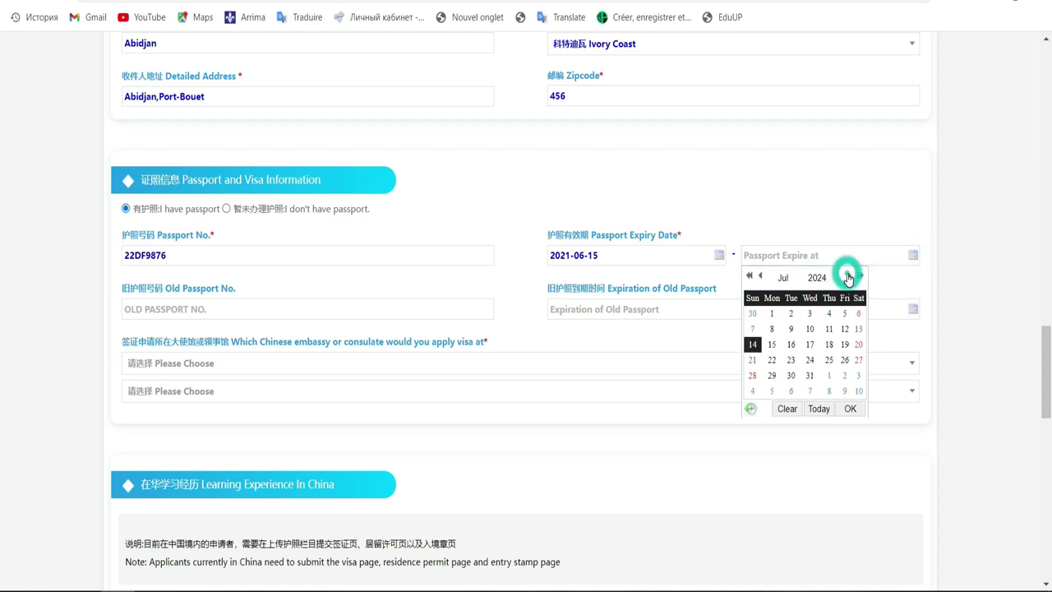
pyautogui.click(817, 277)
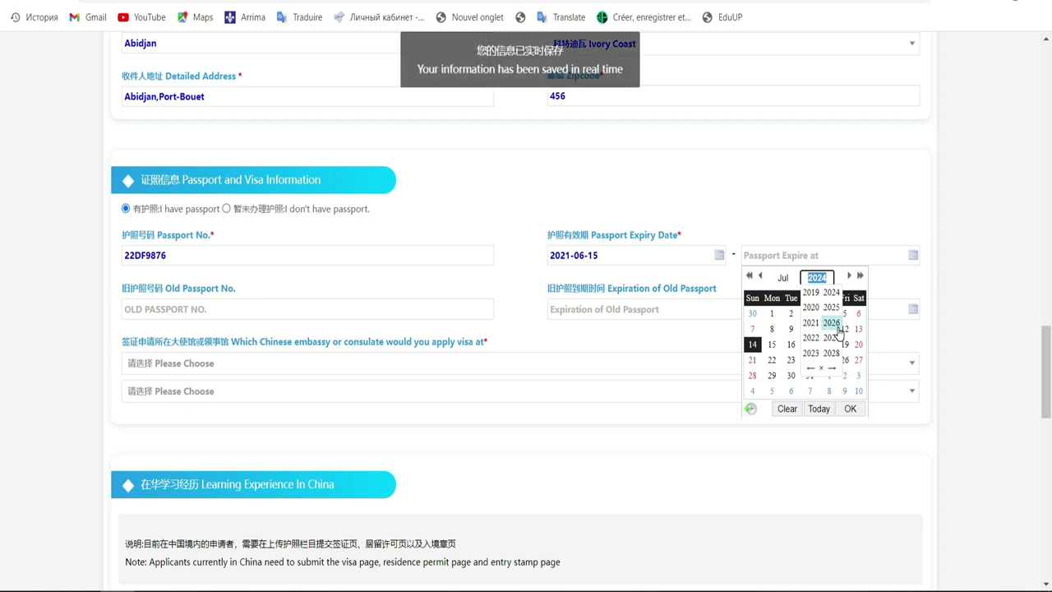
pyautogui.click(831, 324)
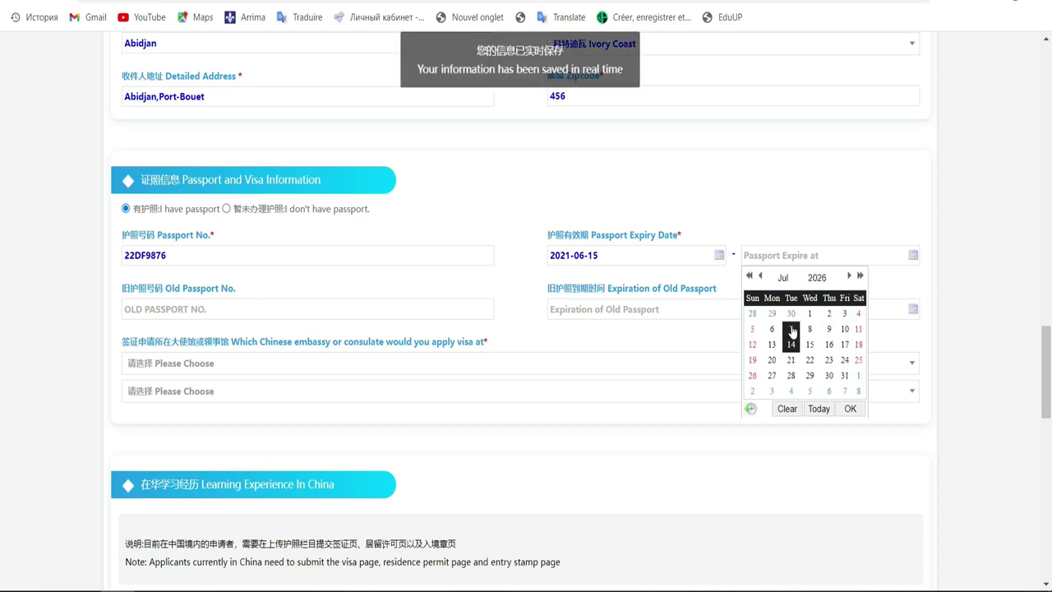
pyautogui.click(772, 344)
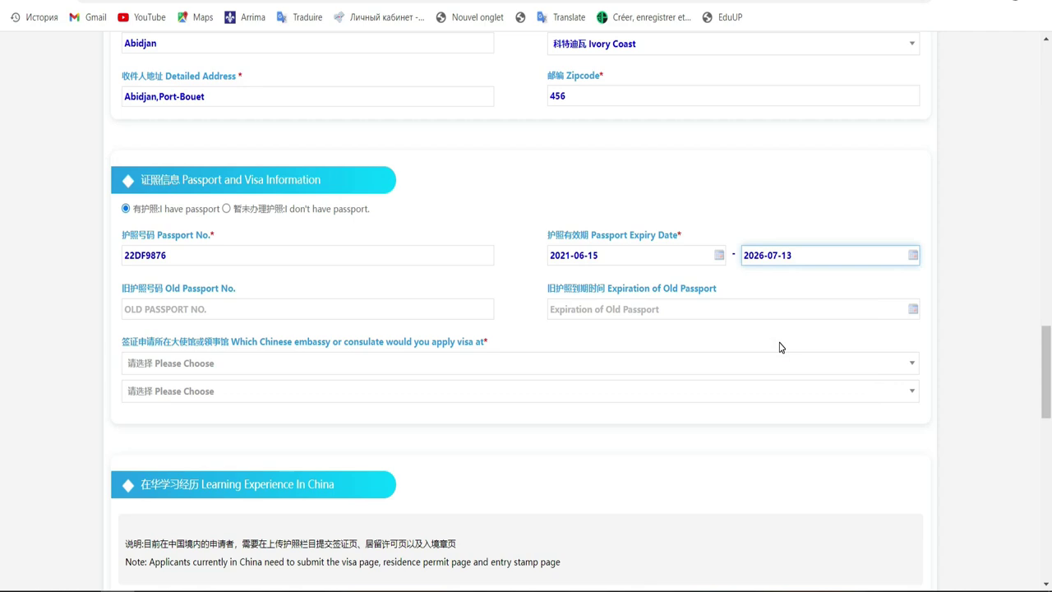
pyautogui.click(552, 317)
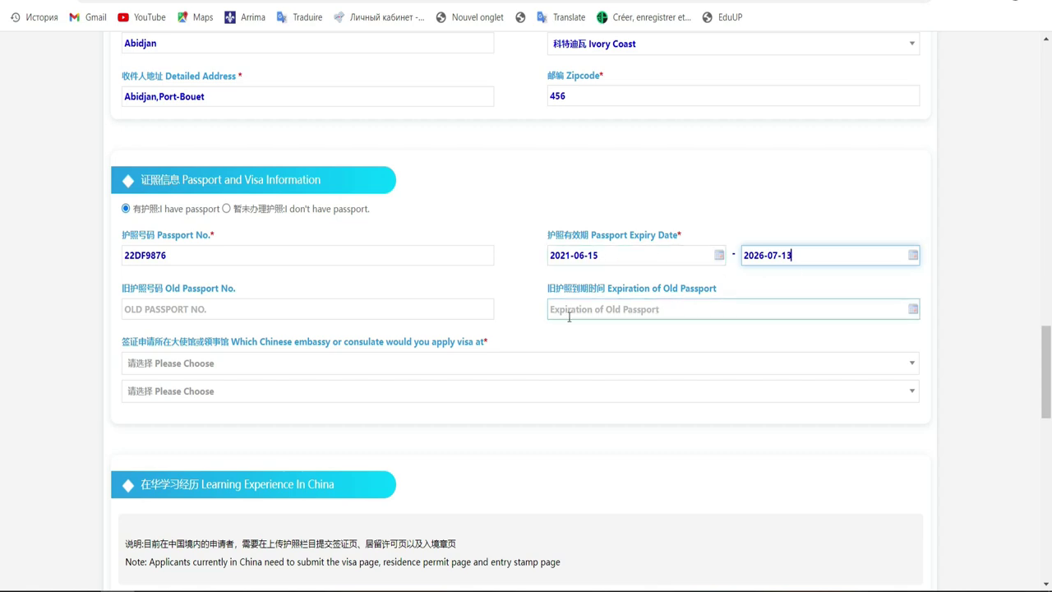
pyautogui.click(681, 310)
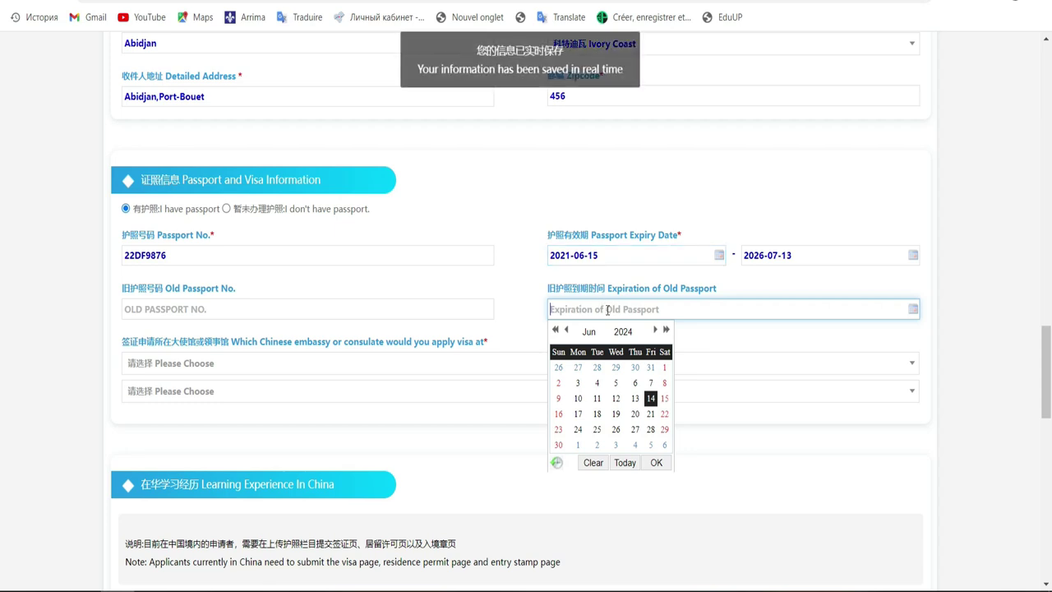
pyautogui.click(693, 308)
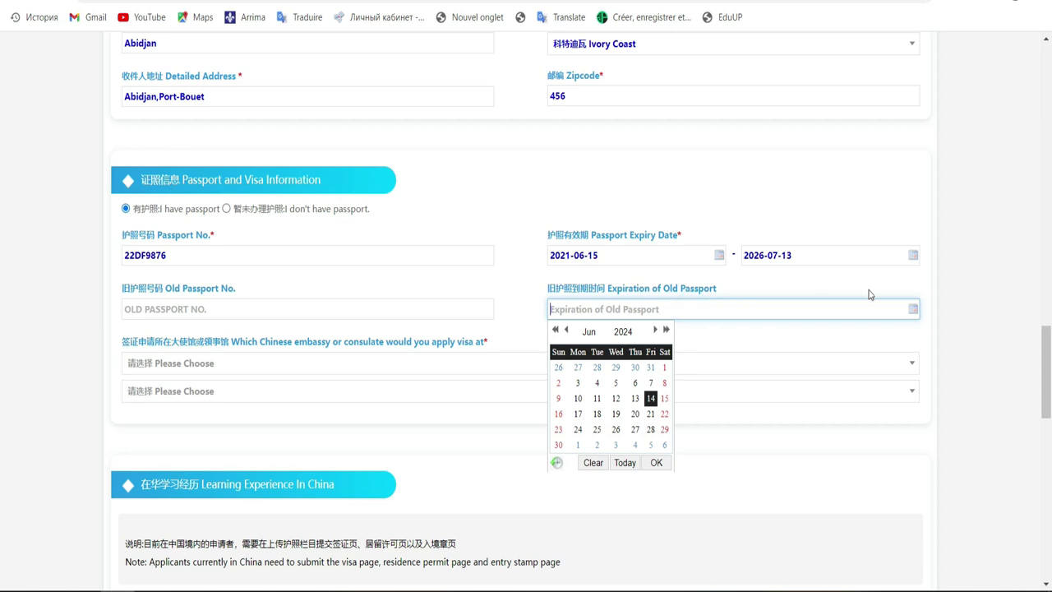
pyautogui.click(952, 314)
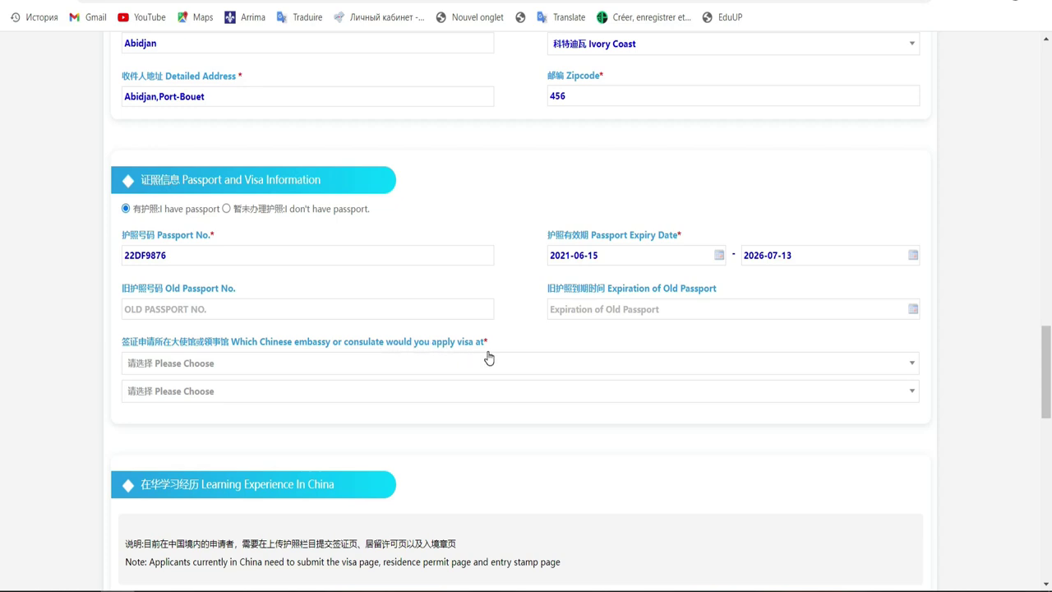
# Step: Choose Ivory Coast as the country of the Chinese embassy for the visa application
pyautogui.click(416, 364)
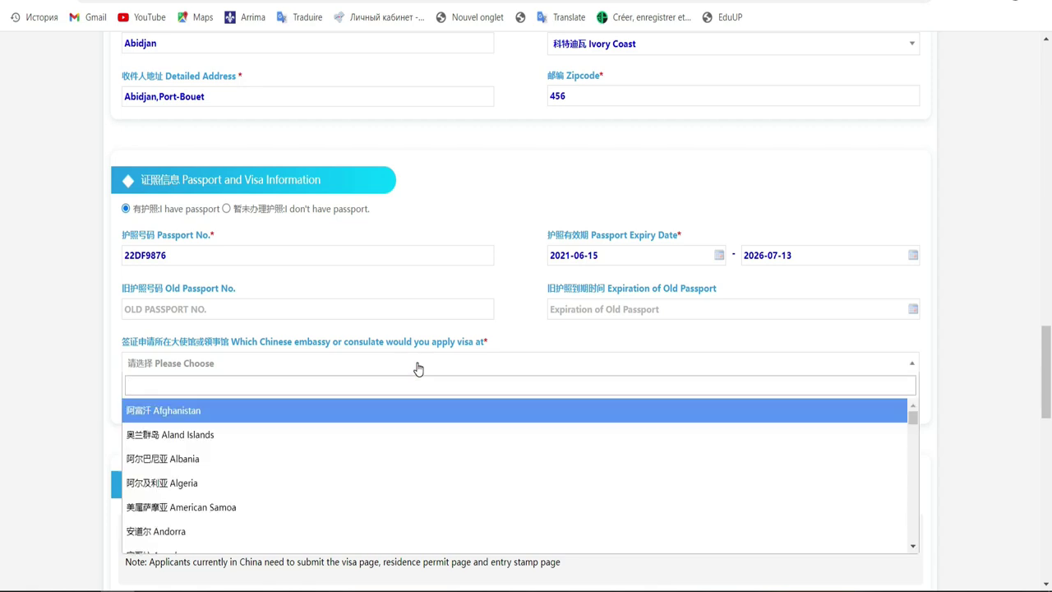
pyautogui.write('i')
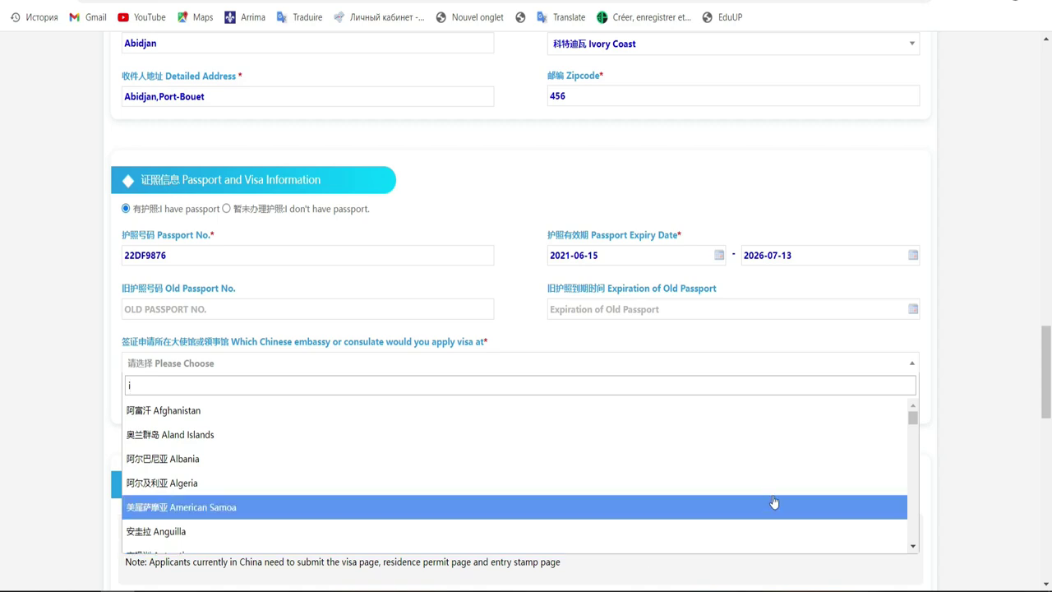
pyautogui.click(912, 546)
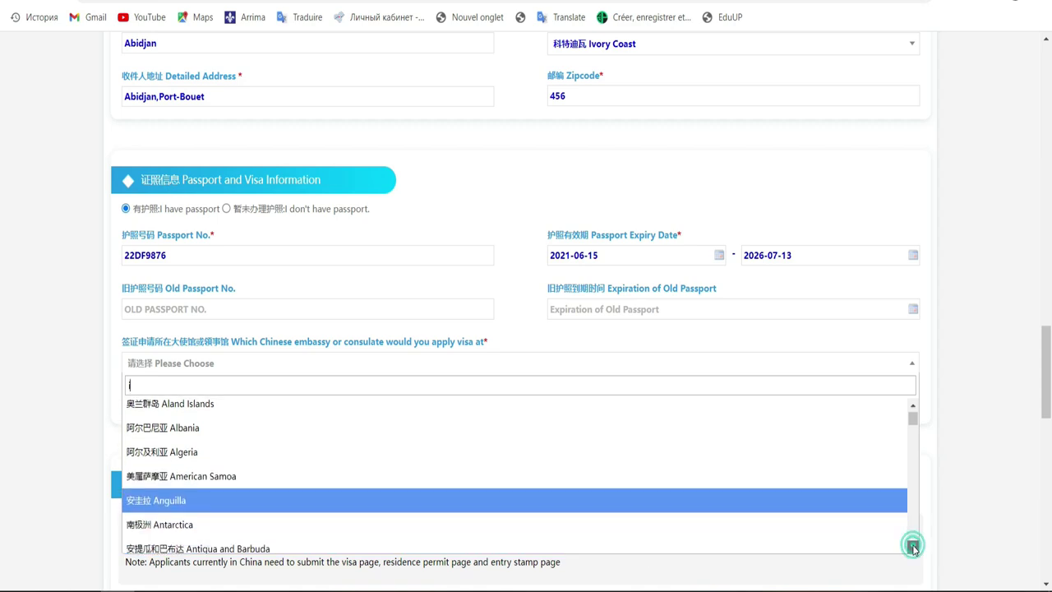
pyautogui.moveTo(912, 549); pyautogui.dragTo(913, 547)
pyautogui.click(912, 547)
pyautogui.click(913, 548)
pyautogui.click(914, 548)
pyautogui.click(914, 548)
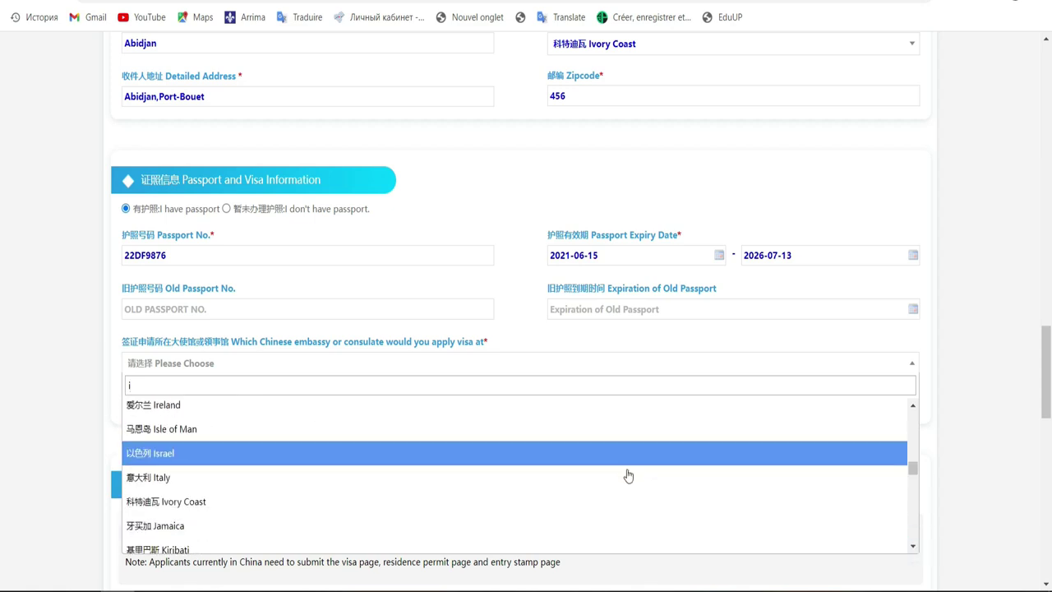
pyautogui.click(630, 503)
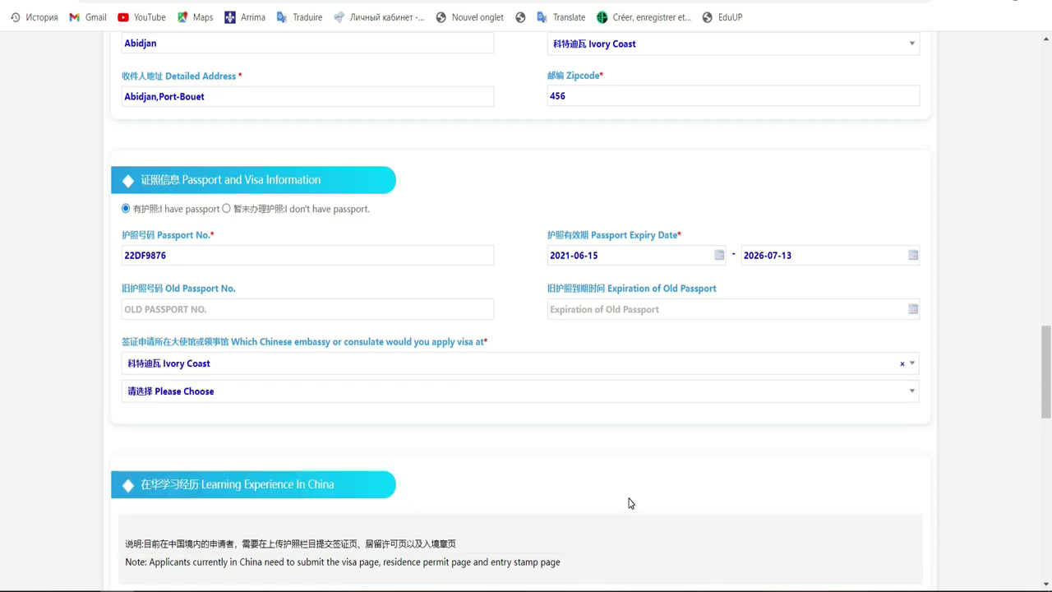
pyautogui.click(822, 395)
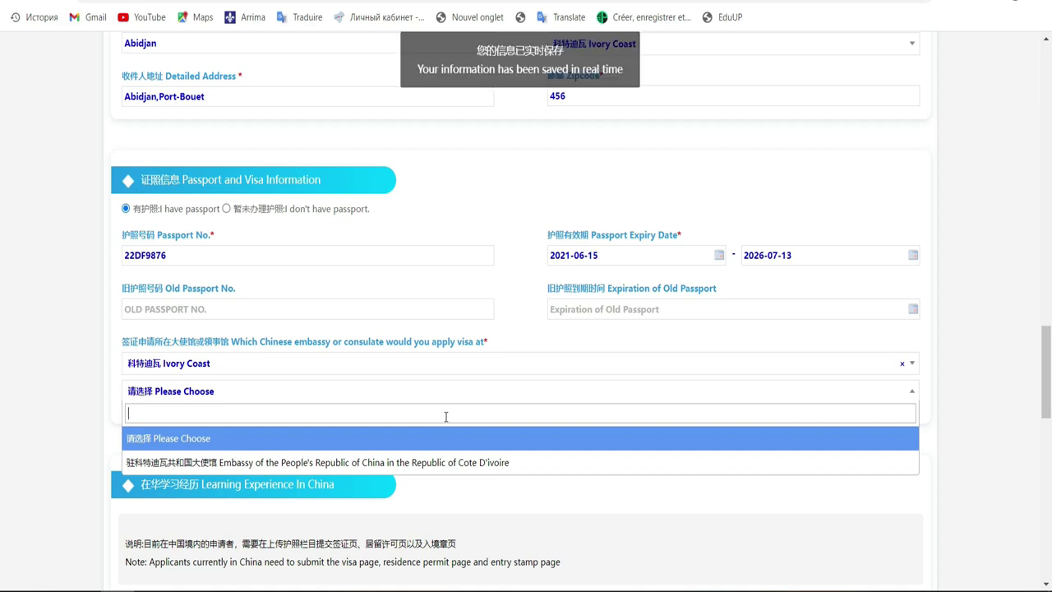
# Step: Select the Embassy of the People's Republic of China in the Republic of Cote D'ivoire
pyautogui.click(421, 462)
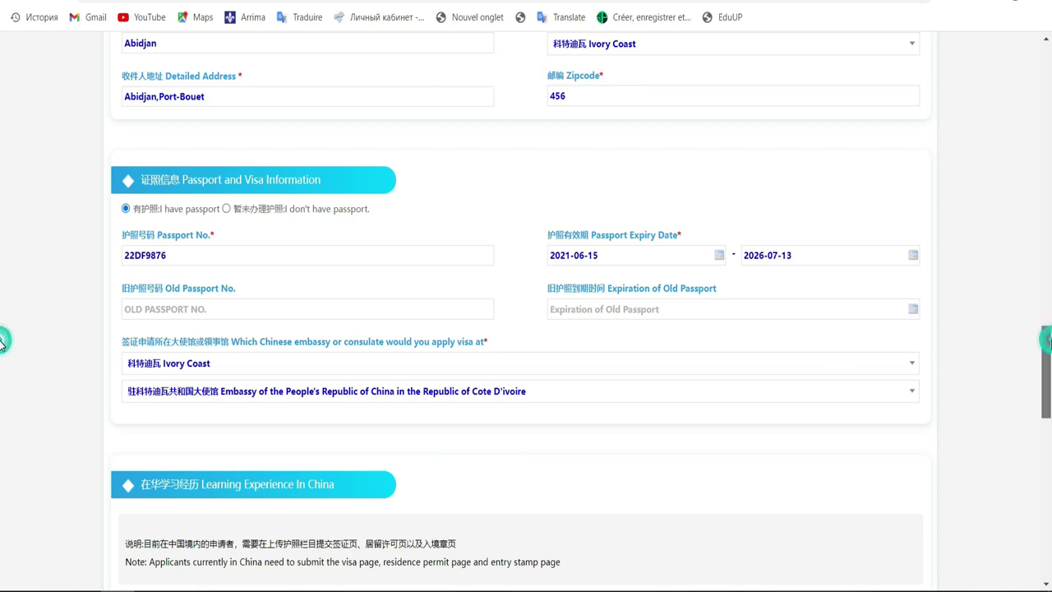
pyautogui.scroll(-2, 1, 345)
pyautogui.scroll(-2, 1, 375)
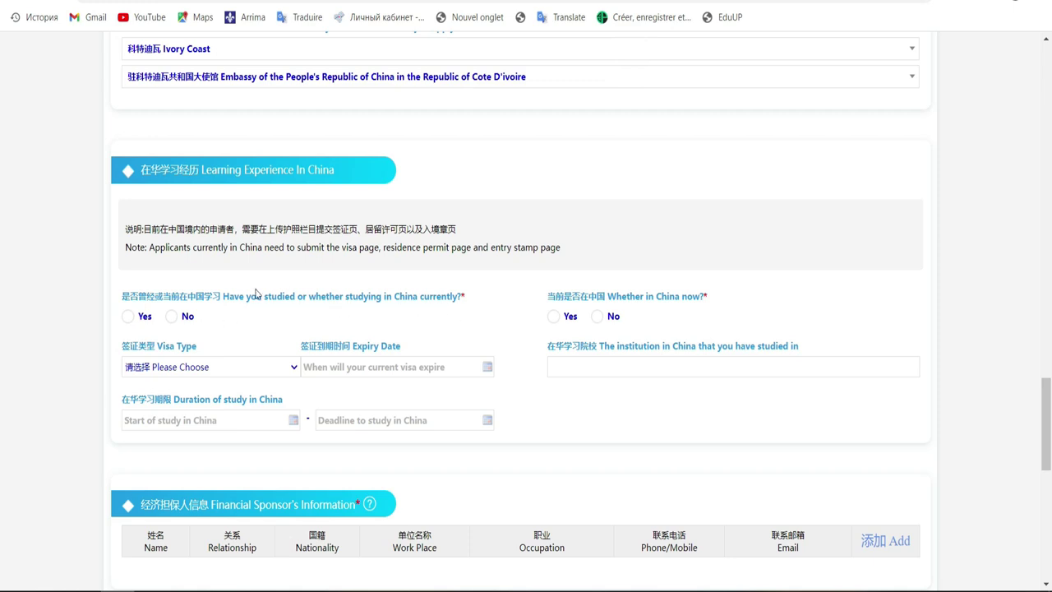
# Step: Answer No to 'Have you studied in China' and 'Whether in China now'
pyautogui.click(171, 316)
pyautogui.click(597, 318)
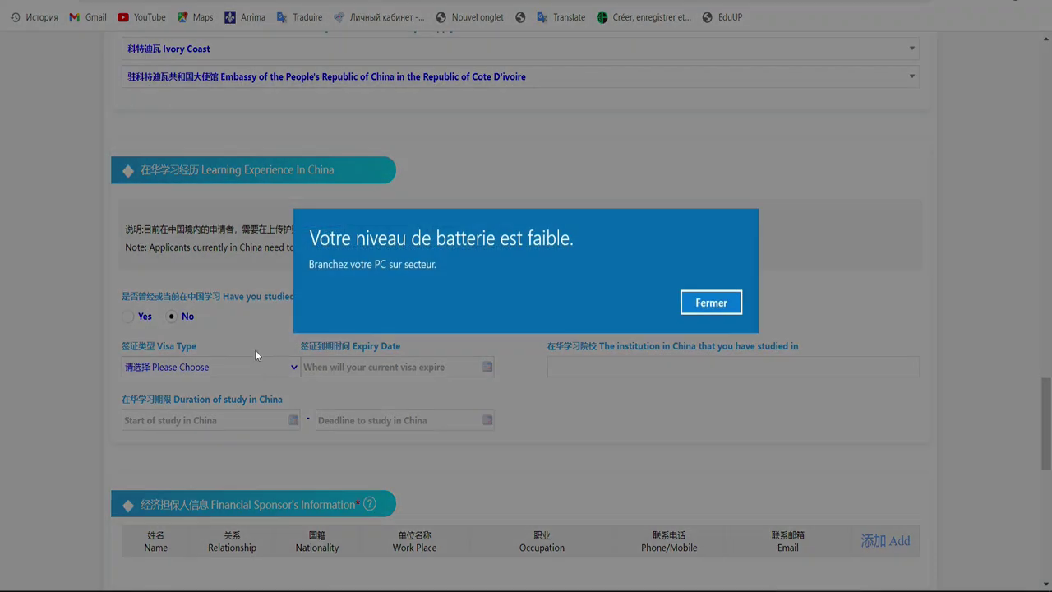
pyautogui.click(689, 304)
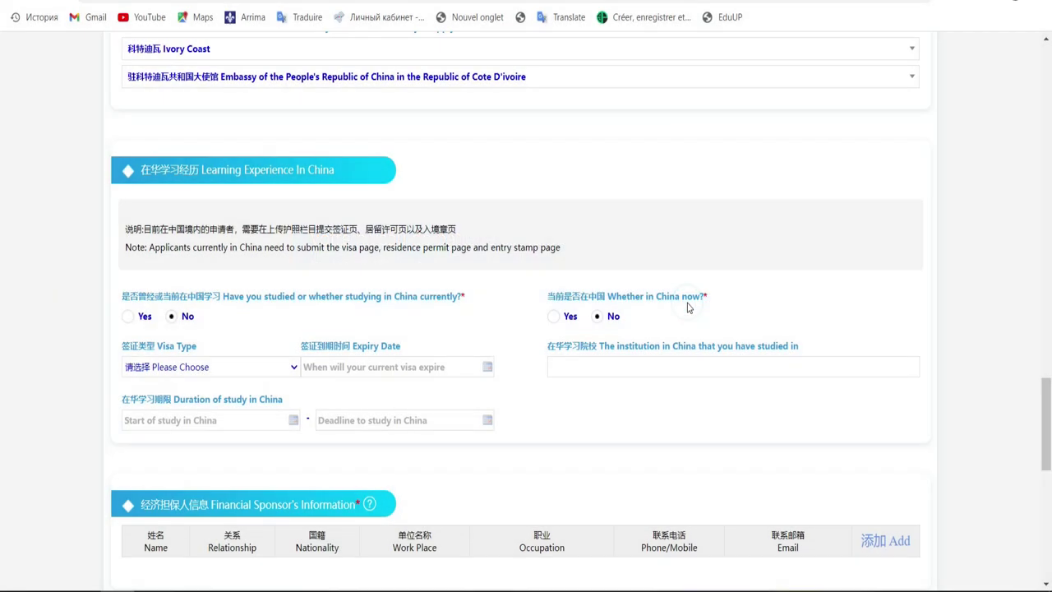
# Step: Set the visa type to Other, leaving the visa expiry date empty
pyautogui.click(258, 367)
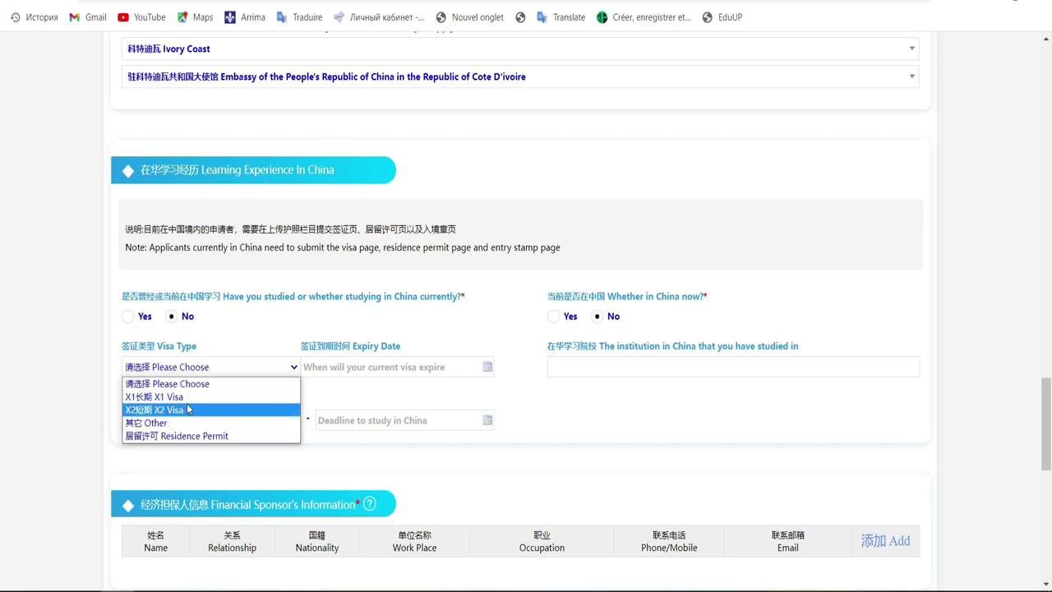
pyautogui.click(191, 422)
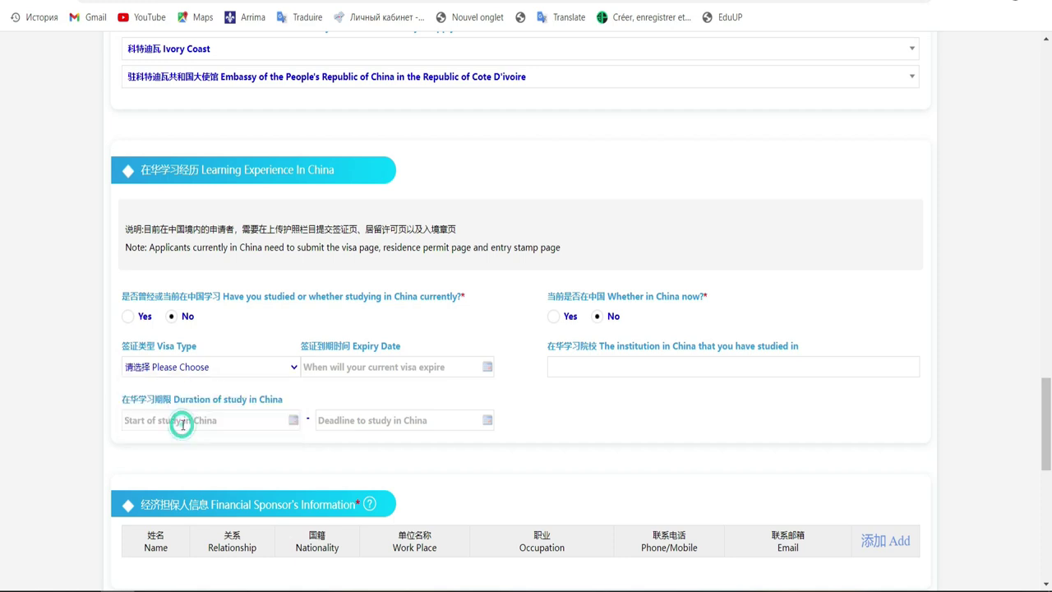
pyautogui.click(396, 370)
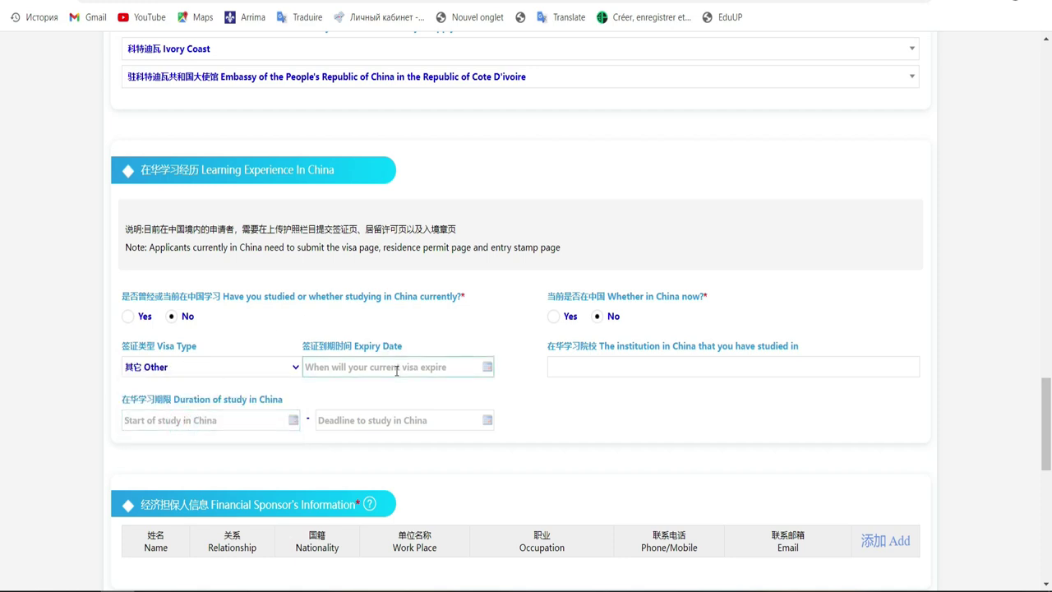
pyautogui.click(441, 363)
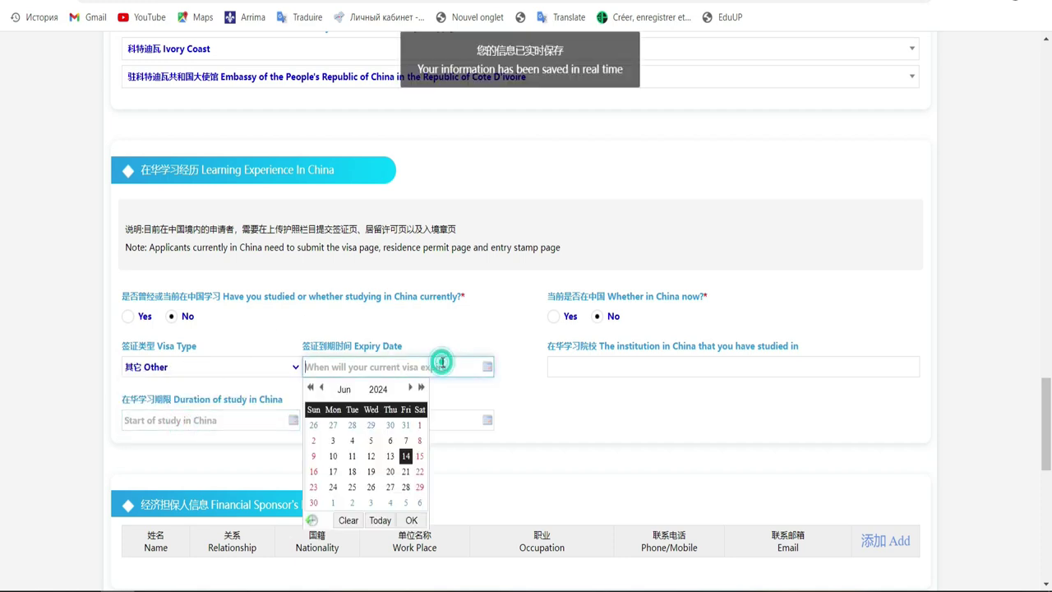
pyautogui.click(449, 342)
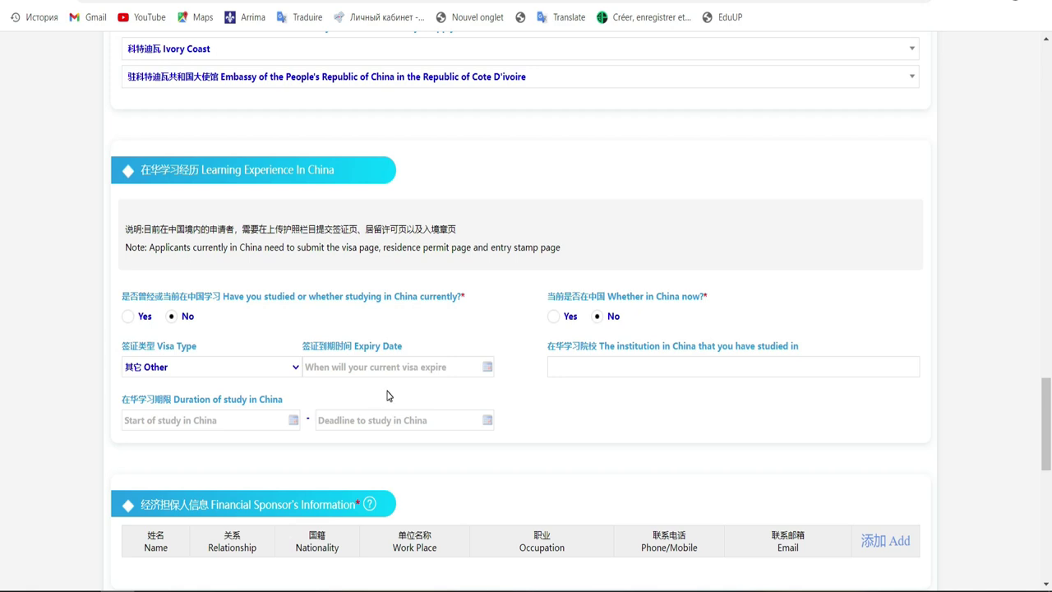
pyautogui.click(1048, 403)
pyautogui.moveTo(1048, 403); pyautogui.dragTo(1048, 441)
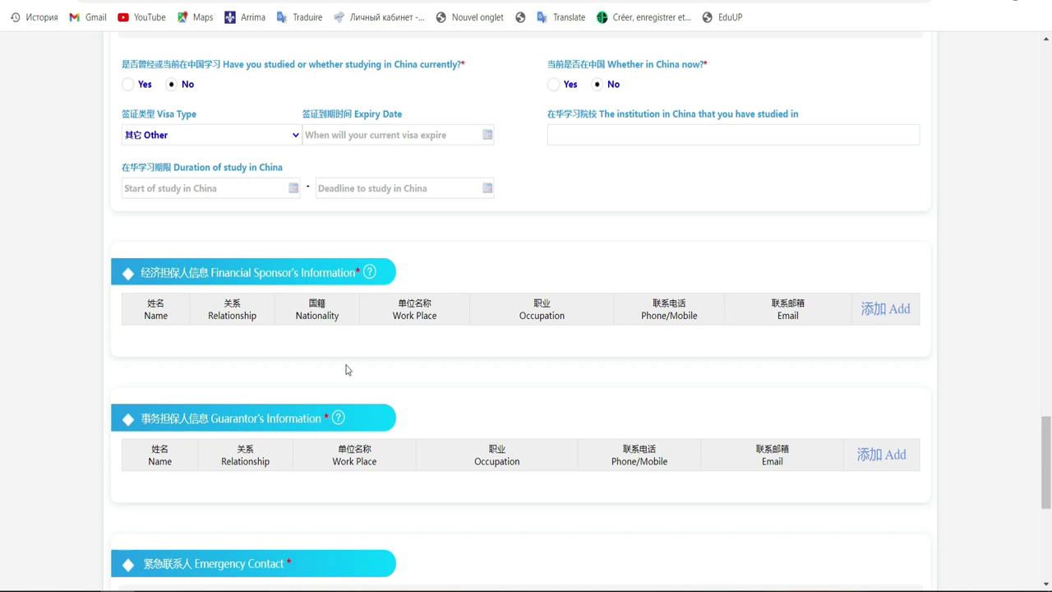
# Step: Add a new Financial Sponsor entry, then review the Guarantor and Emergency Contact sections
pyautogui.click(904, 309)
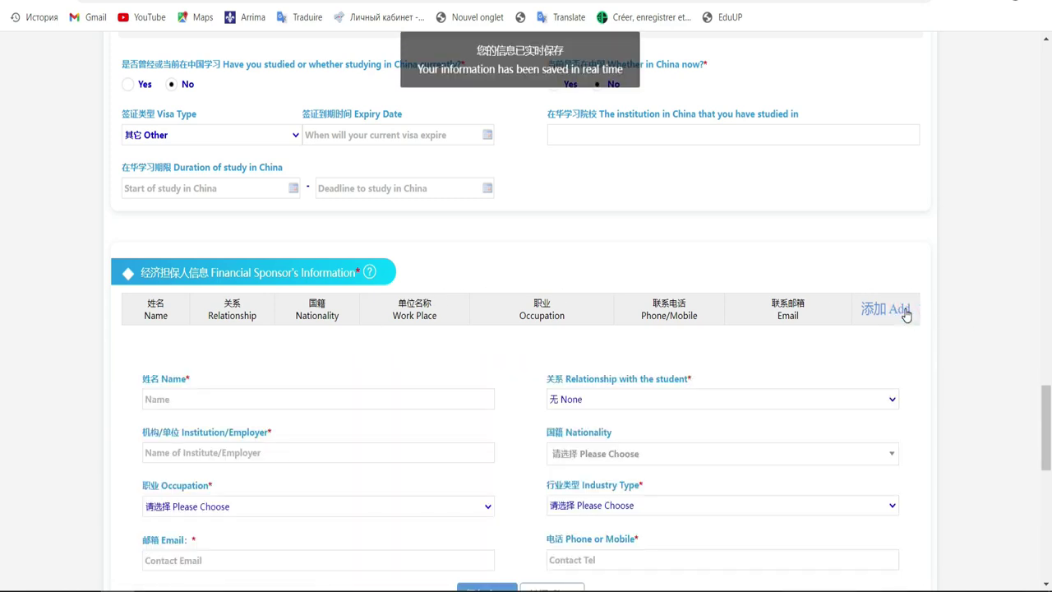
pyautogui.scroll(-3, 2, 443)
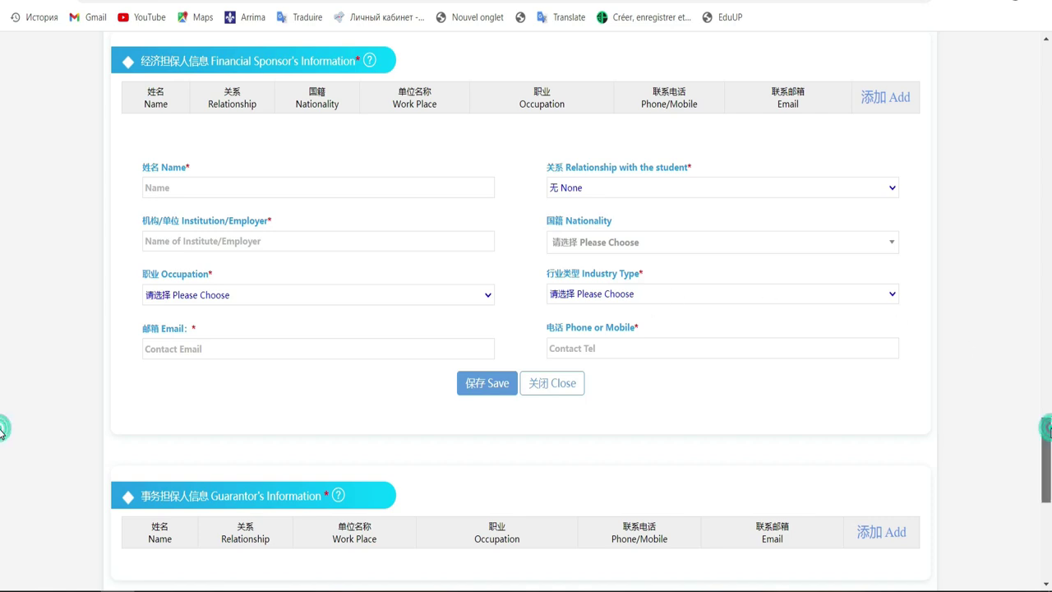
pyautogui.scroll(-3, 2, 448)
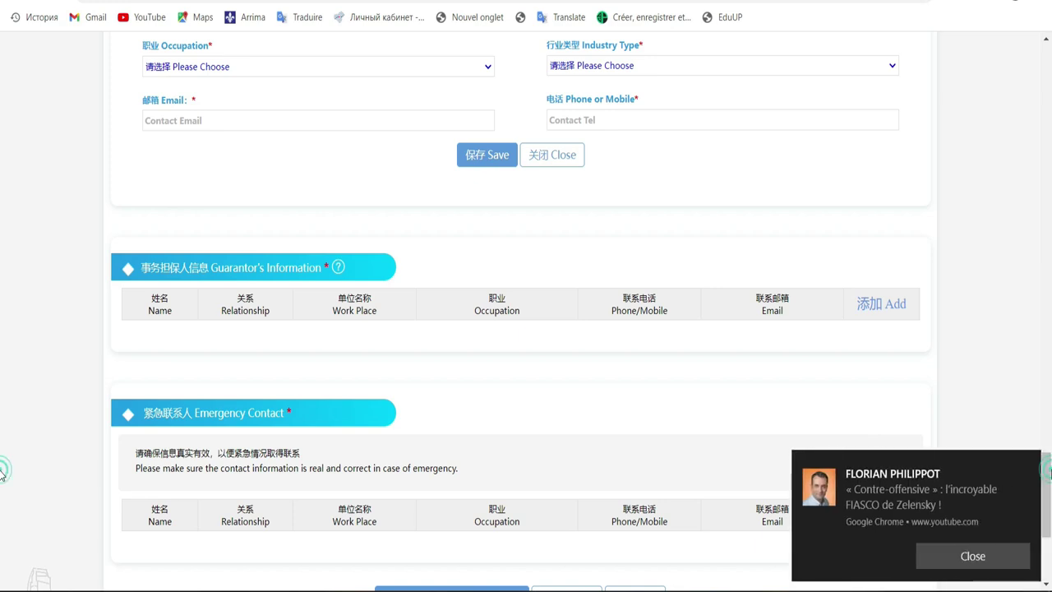
pyautogui.click(977, 553)
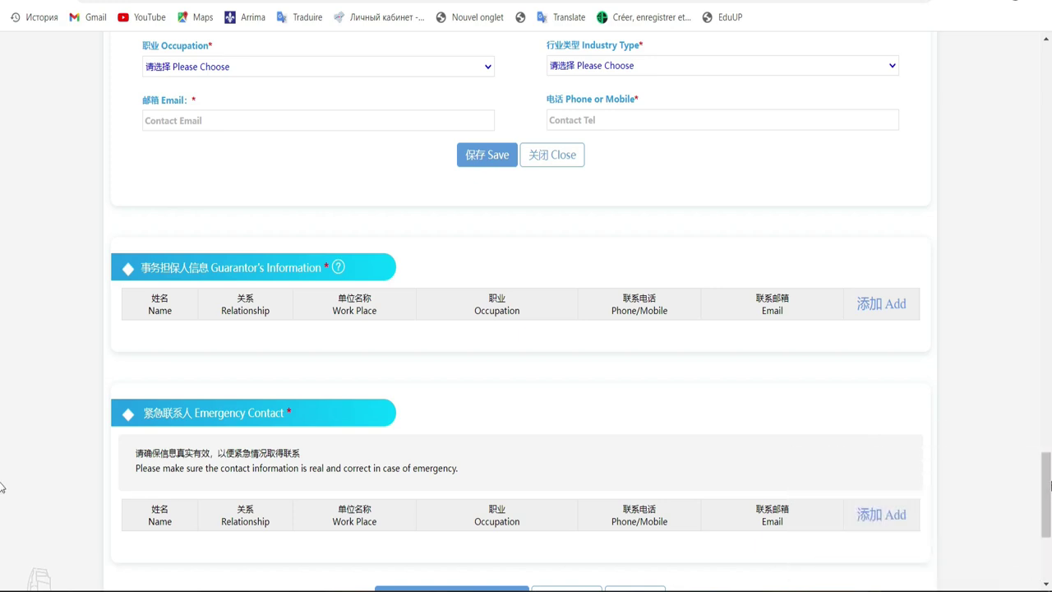
pyautogui.scroll(-2, 1, 486)
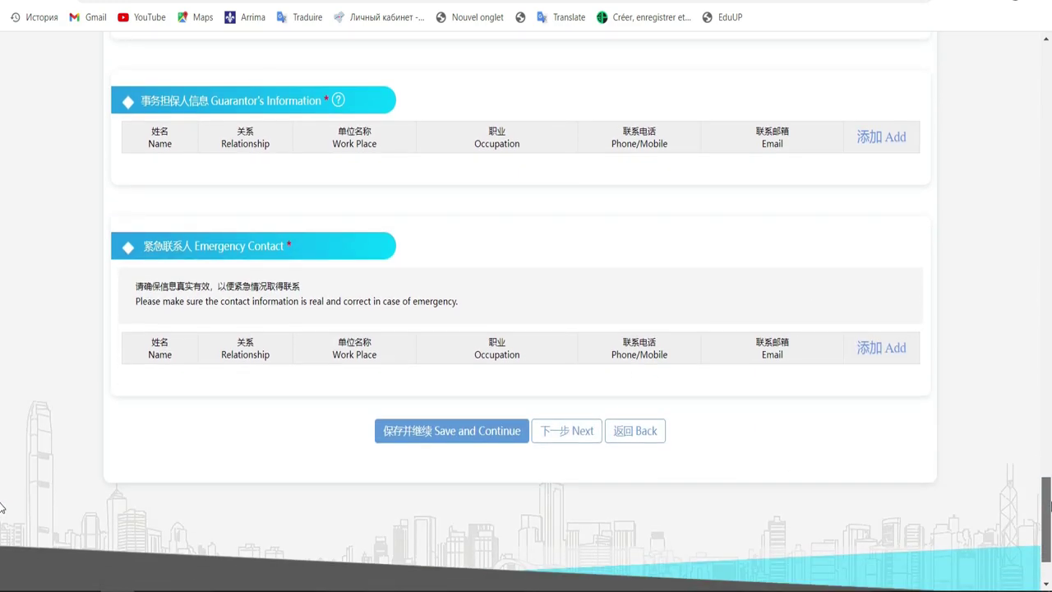
pyautogui.scroll(5, 1, 507)
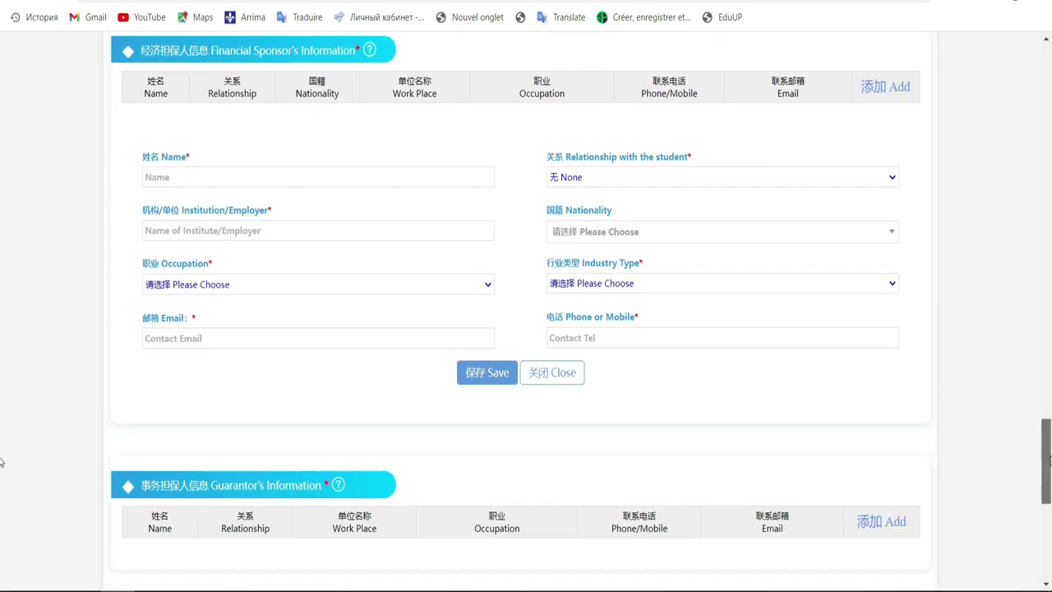
pyautogui.scroll(-3, 2, 461)
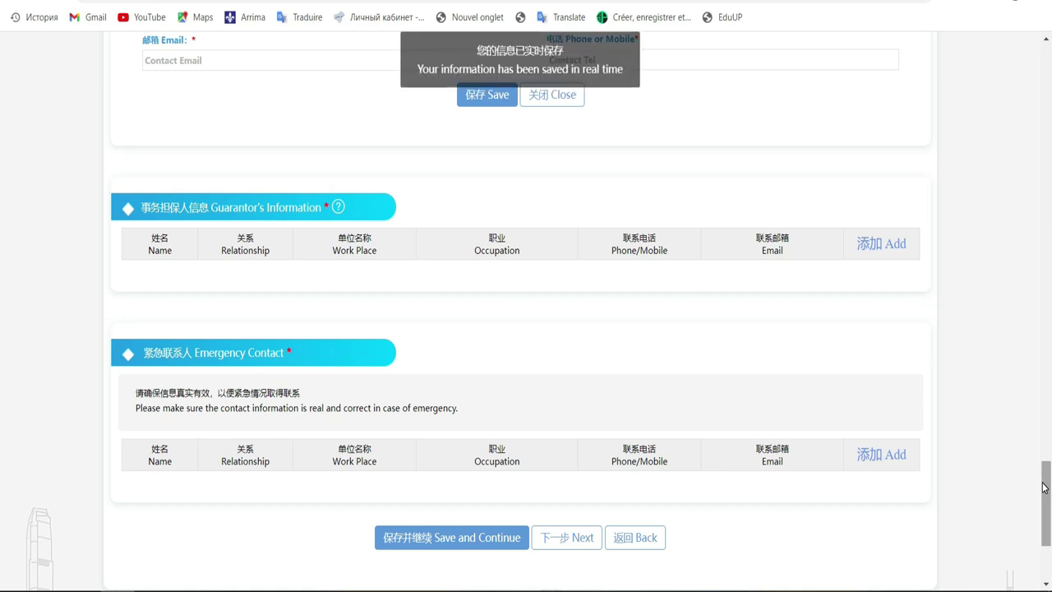
# Step: Scroll back to the filled-in Personal Information section at the top of the form
pyautogui.moveTo(1047, 498); pyautogui.dragTo(1047, 134)
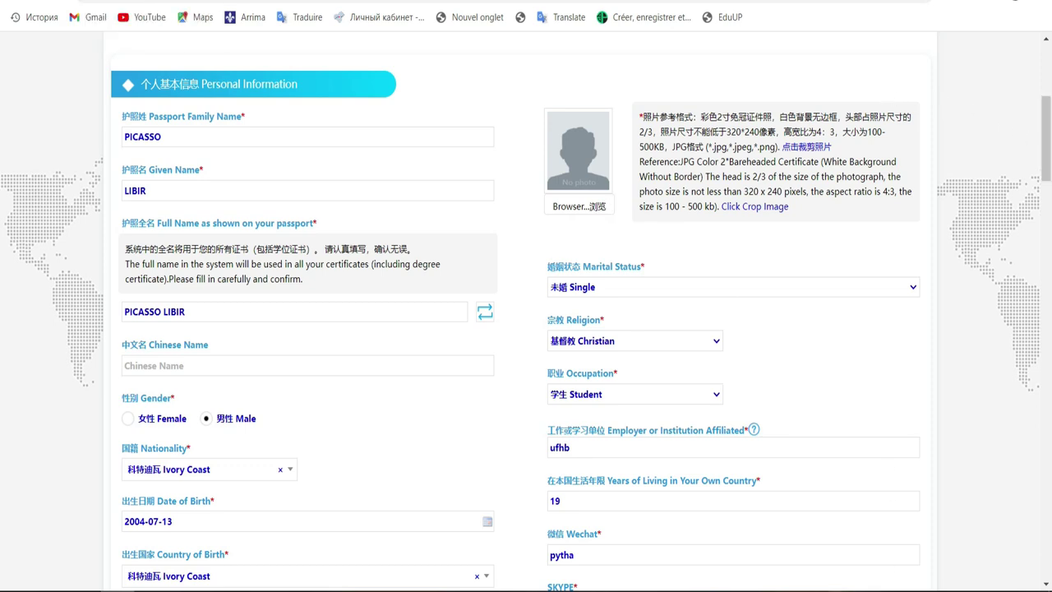
pyautogui.click(834, 591)
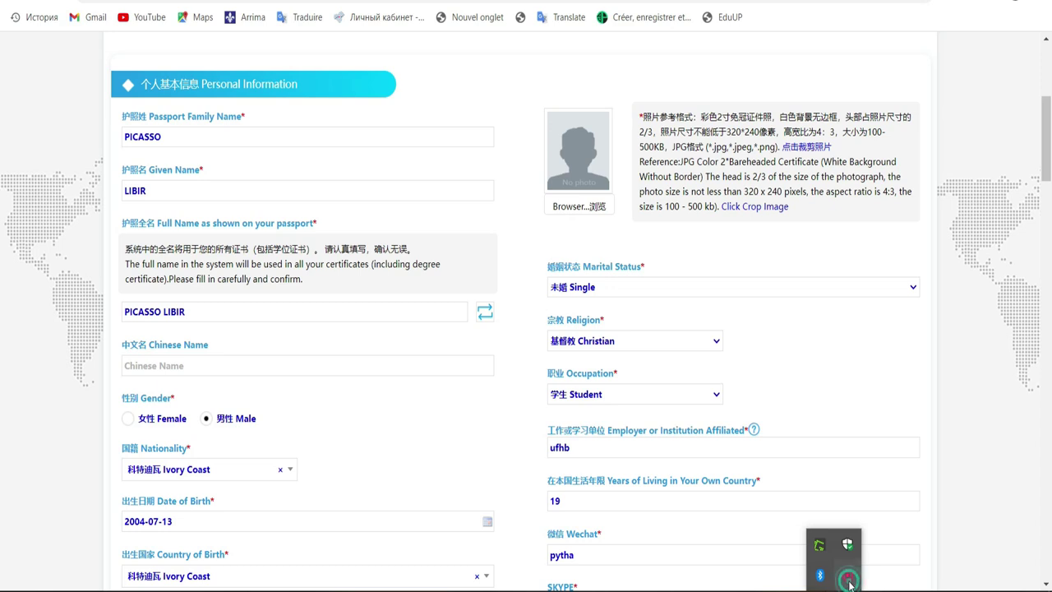